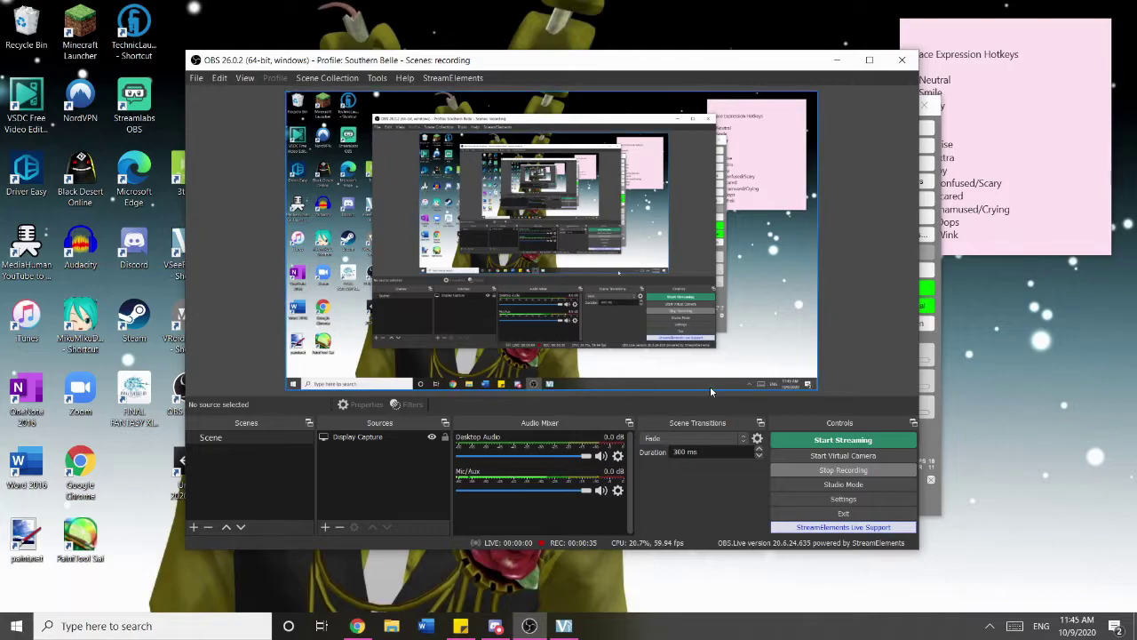
Step: Bring the VSeeFace window in front of OBS while the recording keeps running
{"action": "left_click", "coordinate": [931, 438]}
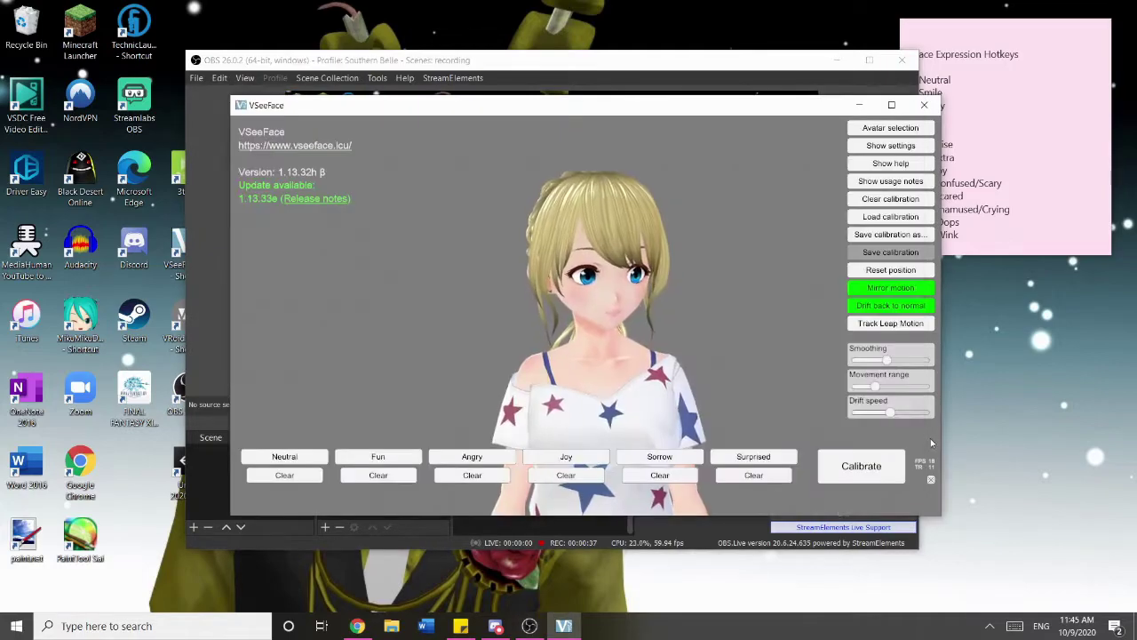
Step: Open VSeeFace's General settings and enable the virtual camera for this session
{"action": "left_click", "coordinate": [885, 147]}
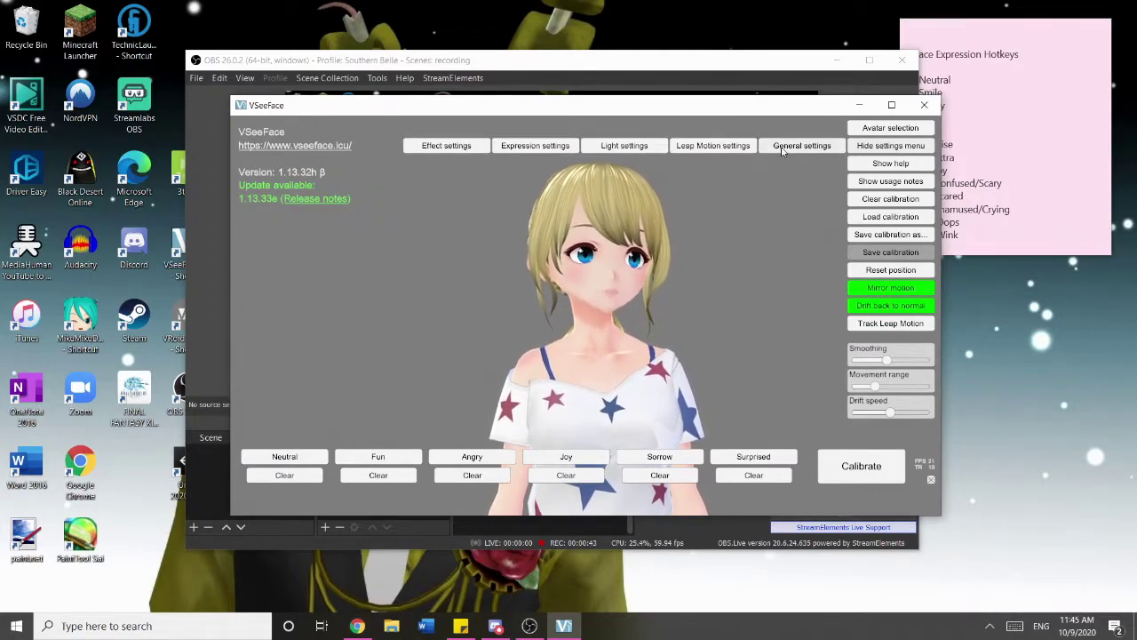
{"action": "left_click", "coordinate": [782, 148]}
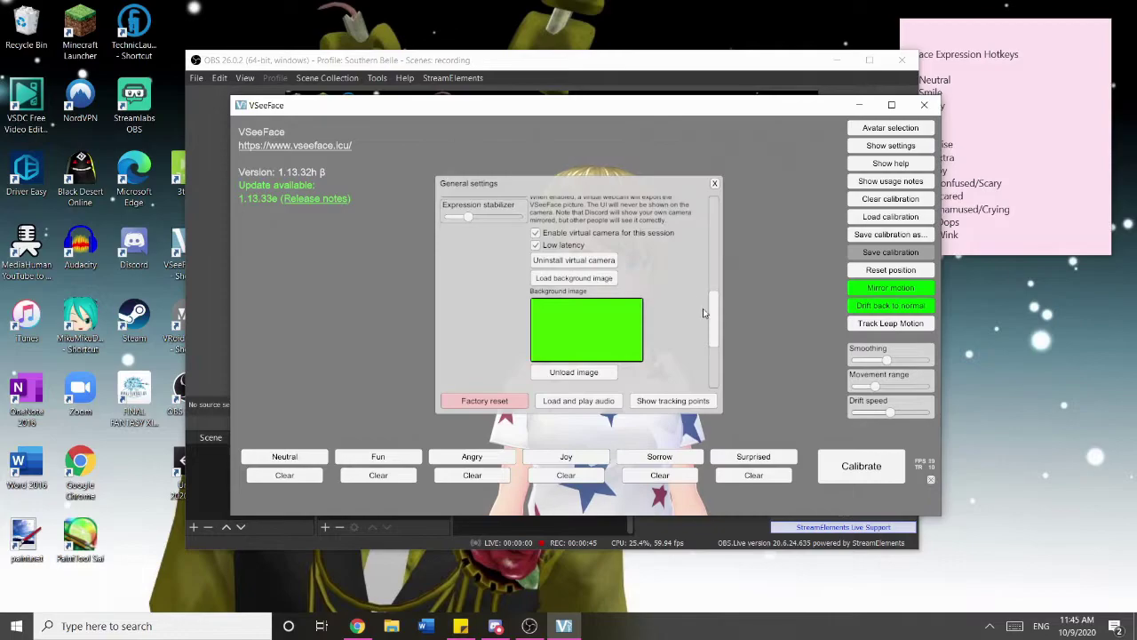
{"action": "scroll", "coordinate": [705, 313], "scroll_direction": "up", "scroll_amount": 10}
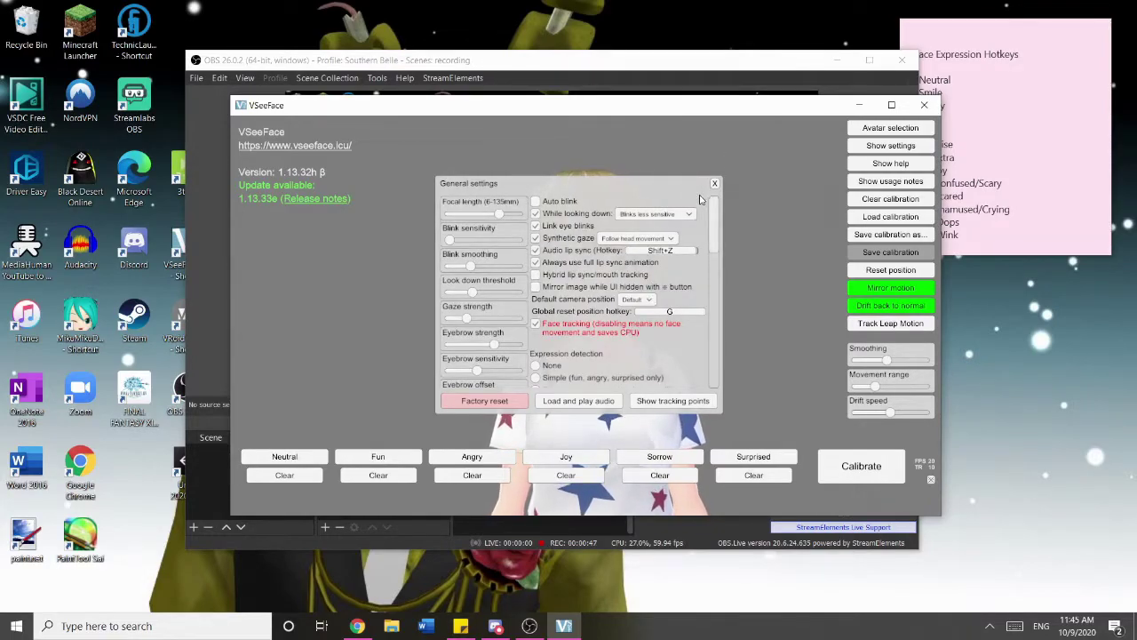
{"action": "left_click_drag", "start_coordinate": [715, 219], "coordinate": [711, 302]}
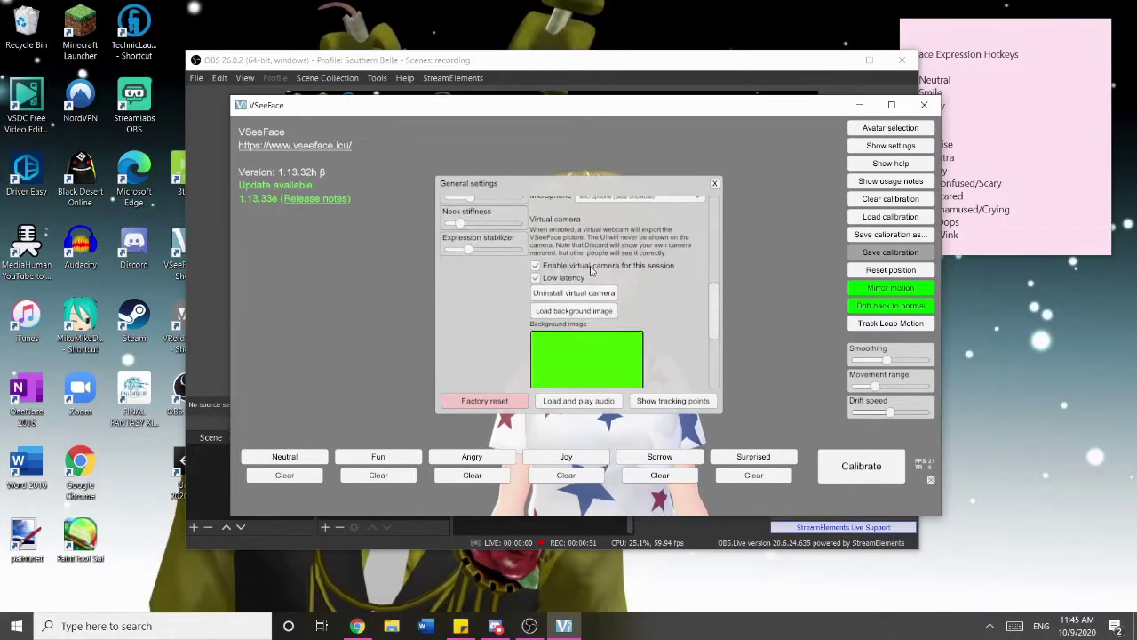
{"action": "left_click", "coordinate": [537, 266]}
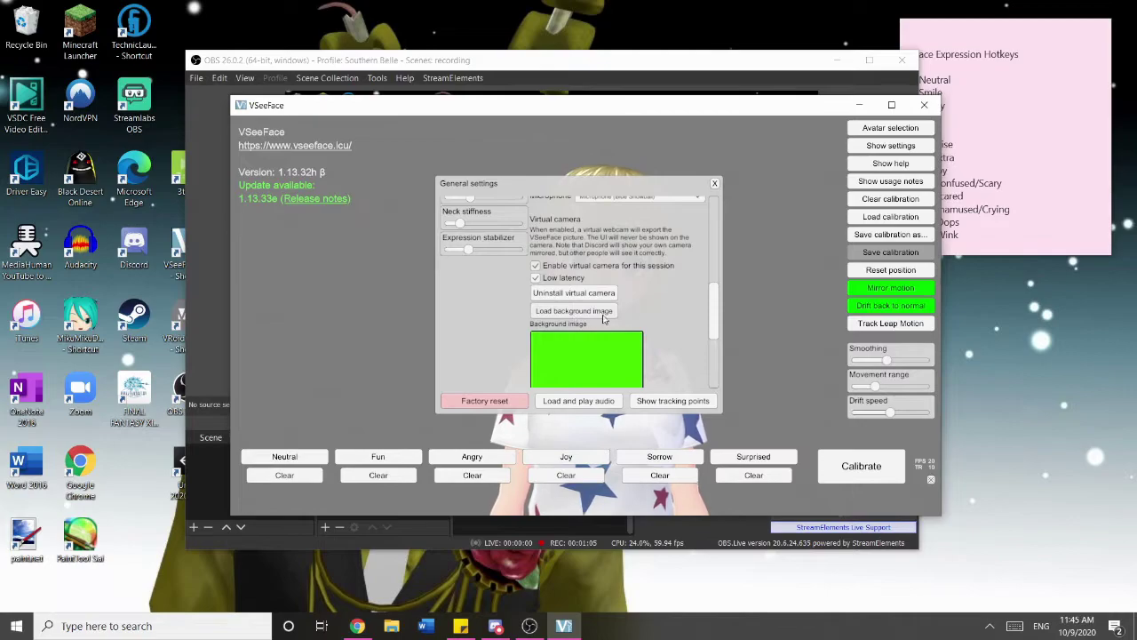
Step: Unload the current background, load bg.png as the new background, and close General settings
{"action": "scroll", "coordinate": [634, 364], "scroll_direction": "down", "scroll_amount": 3}
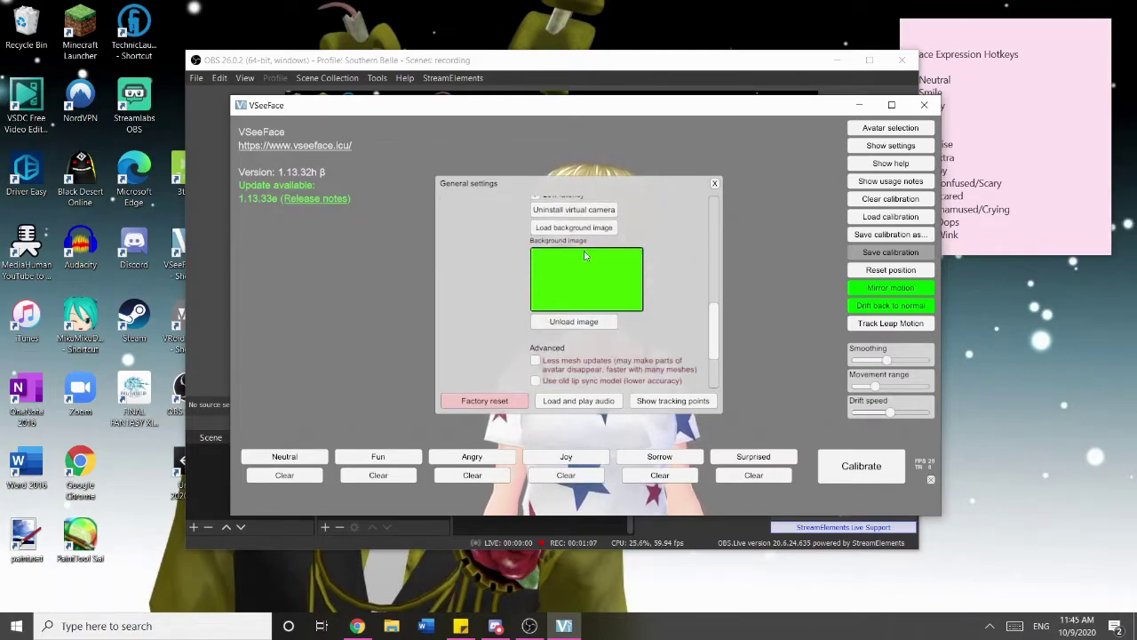
{"action": "left_click", "coordinate": [573, 321]}
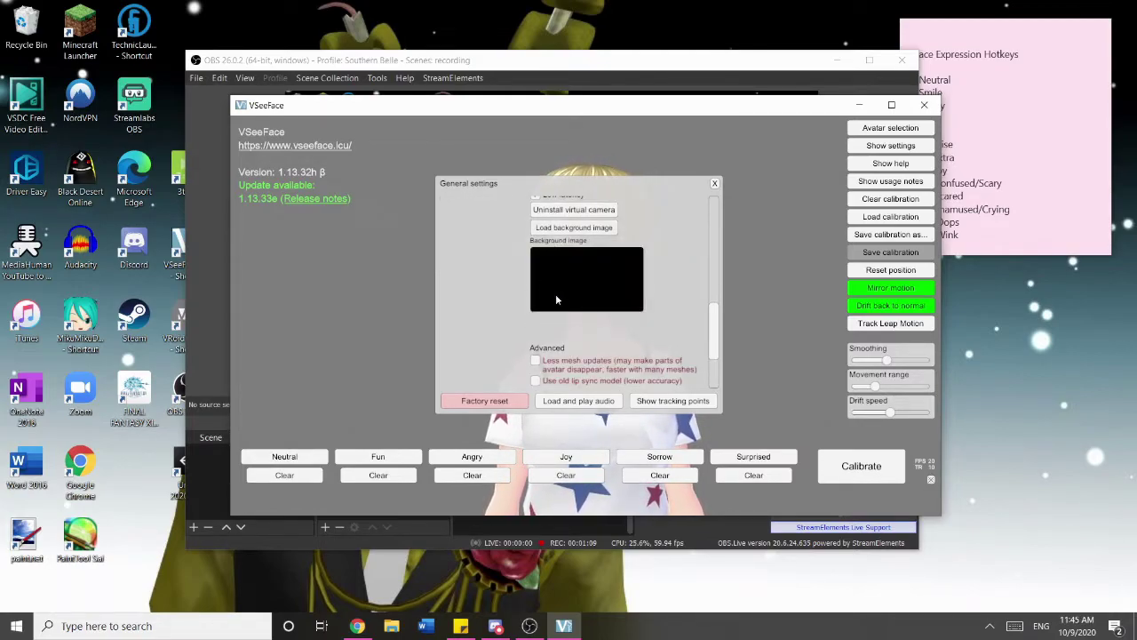
{"action": "left_click", "coordinate": [574, 233]}
{"action": "double_click", "coordinate": [484, 159]}
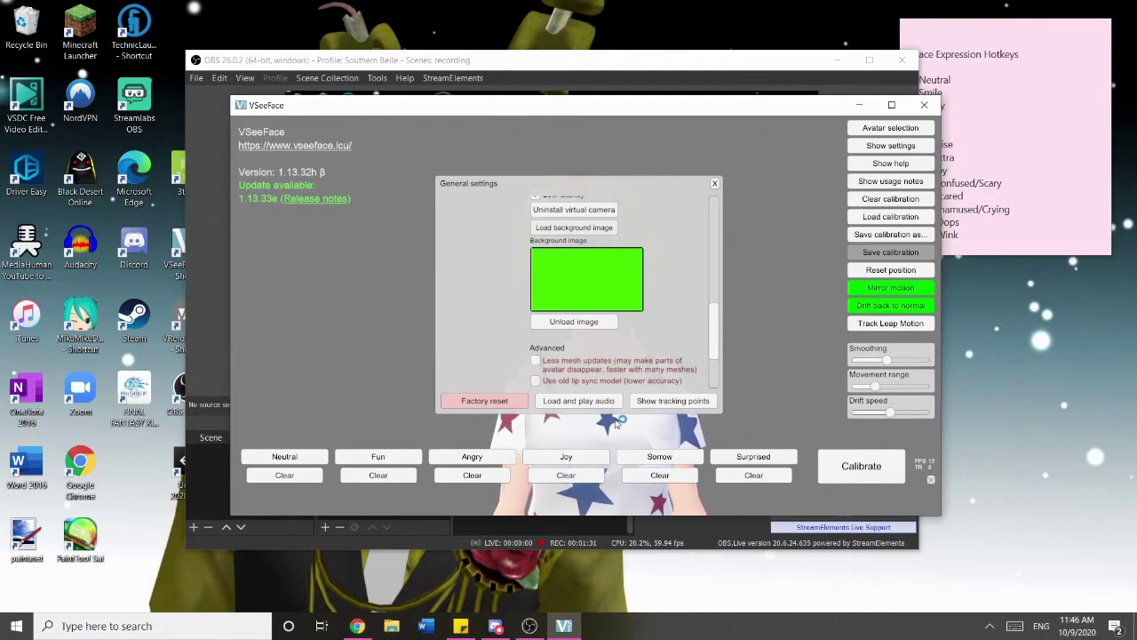
{"action": "left_click", "coordinate": [713, 185]}
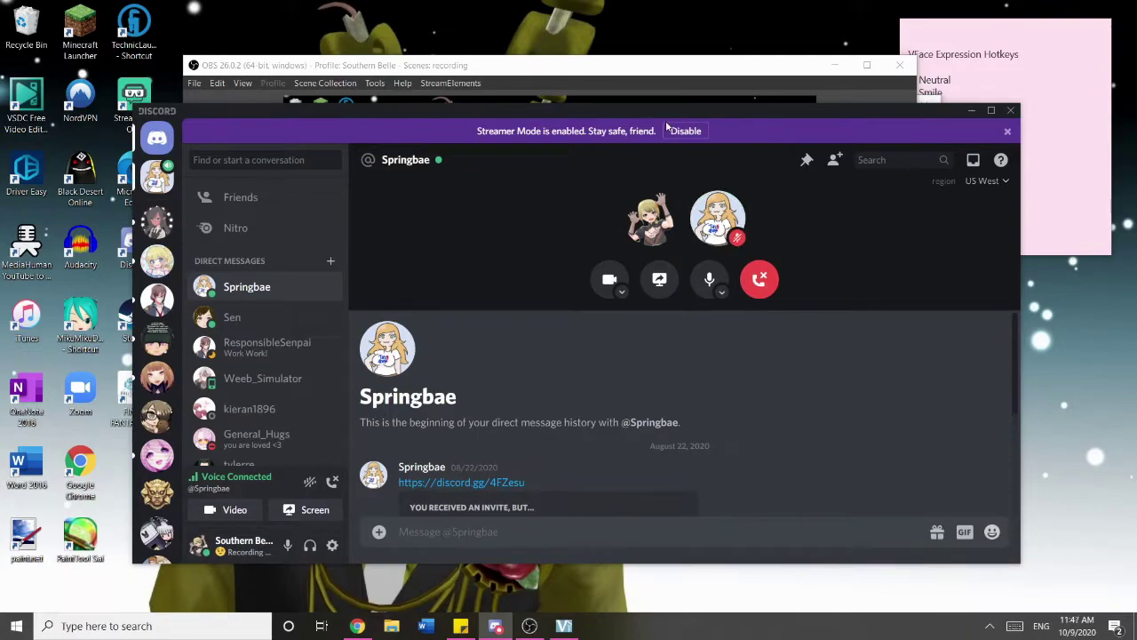
Step: Set the Discord call camera to VSeeFaceCamera and preview the avatar on green
{"action": "left_click_drag", "start_coordinate": [637, 113], "coordinate": [626, 115]}
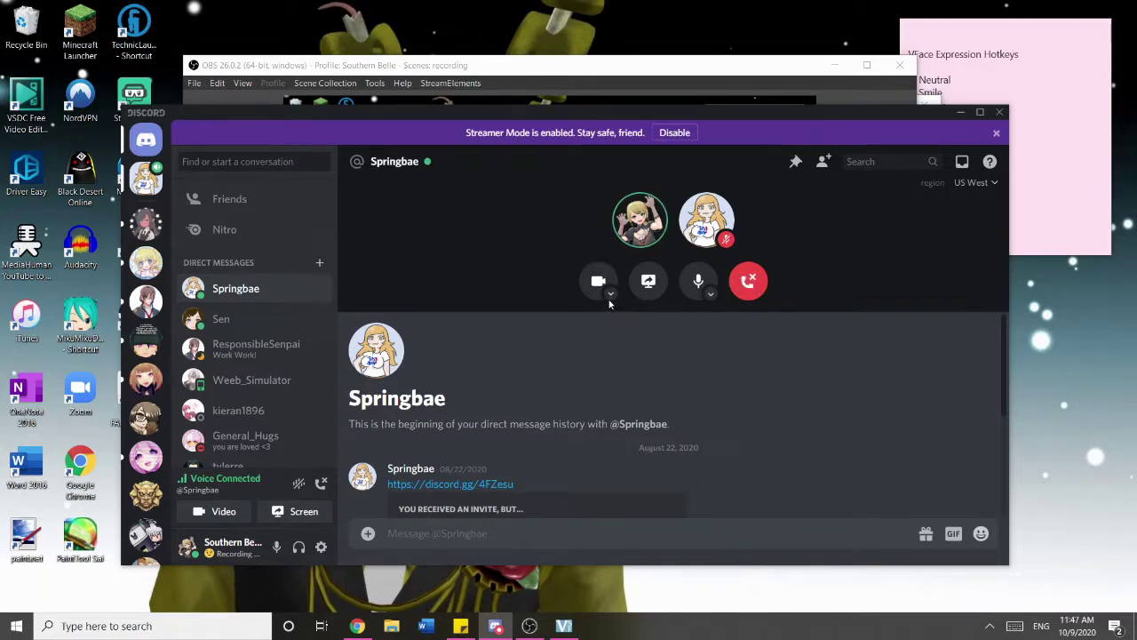
{"action": "left_click", "coordinate": [611, 297]}
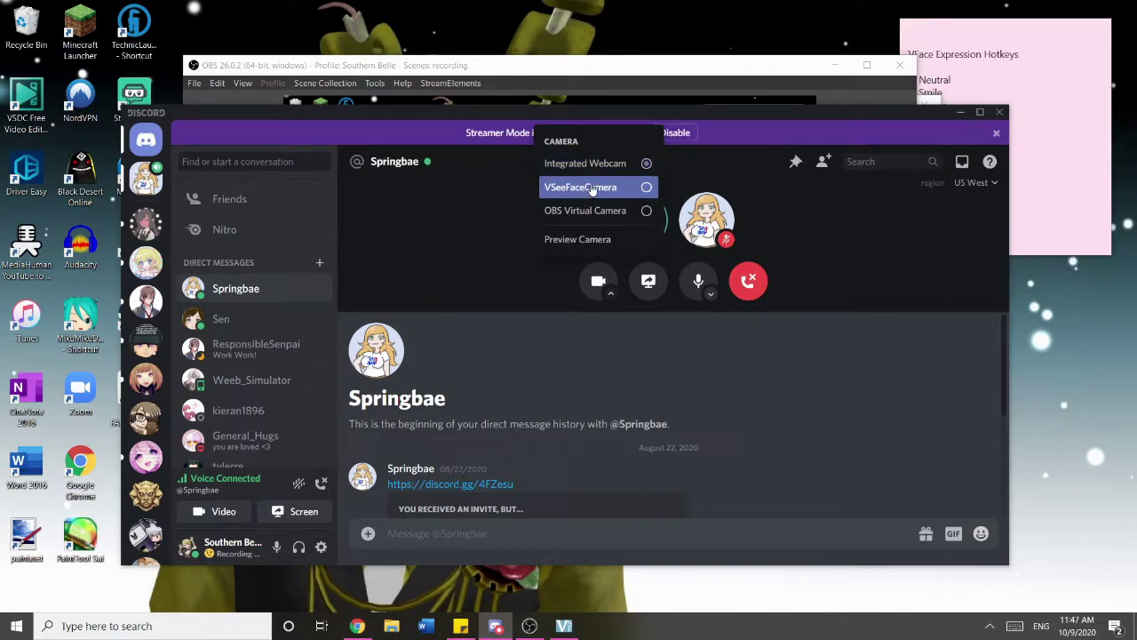
{"action": "left_click", "coordinate": [591, 188]}
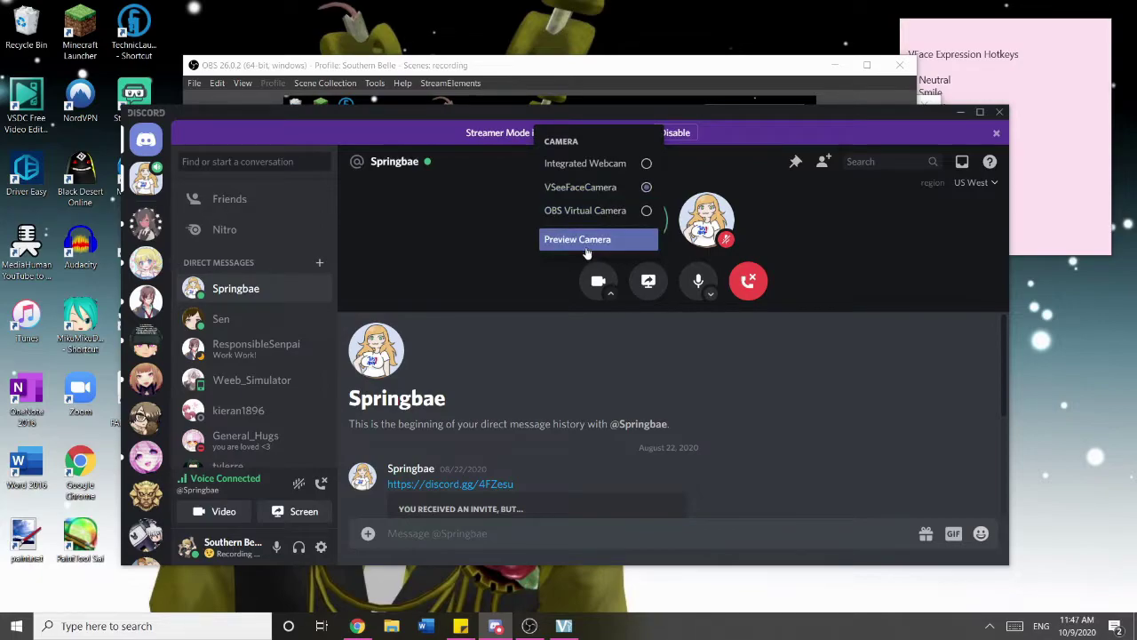
{"action": "left_click", "coordinate": [573, 241]}
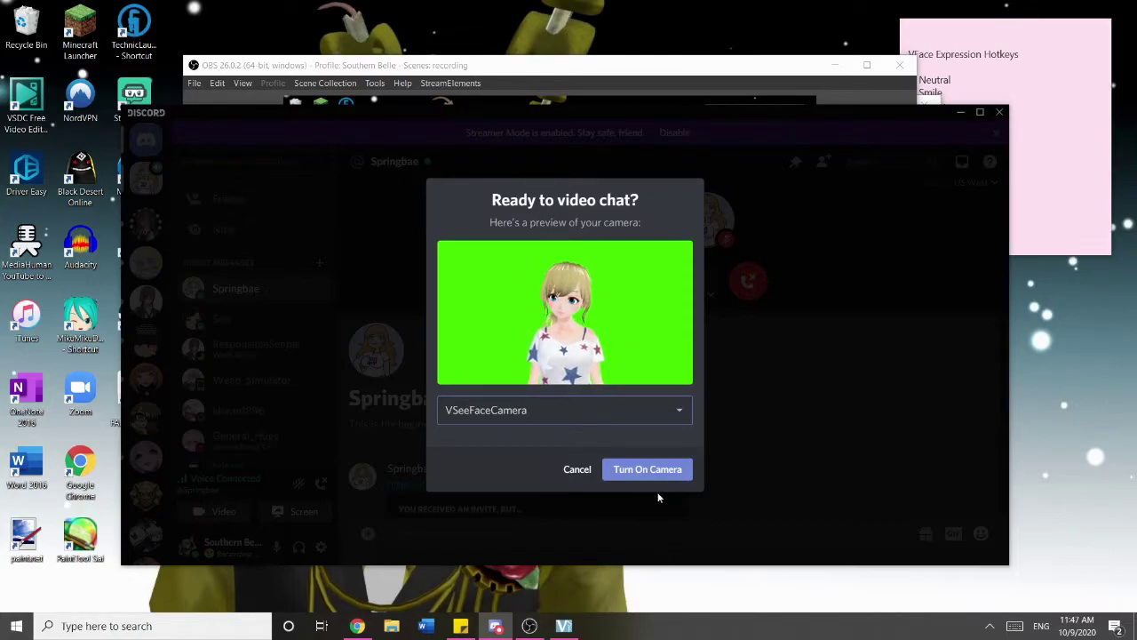
Step: Turn on the VSeeFaceCamera video in the Discord call
{"action": "left_click", "coordinate": [633, 478]}
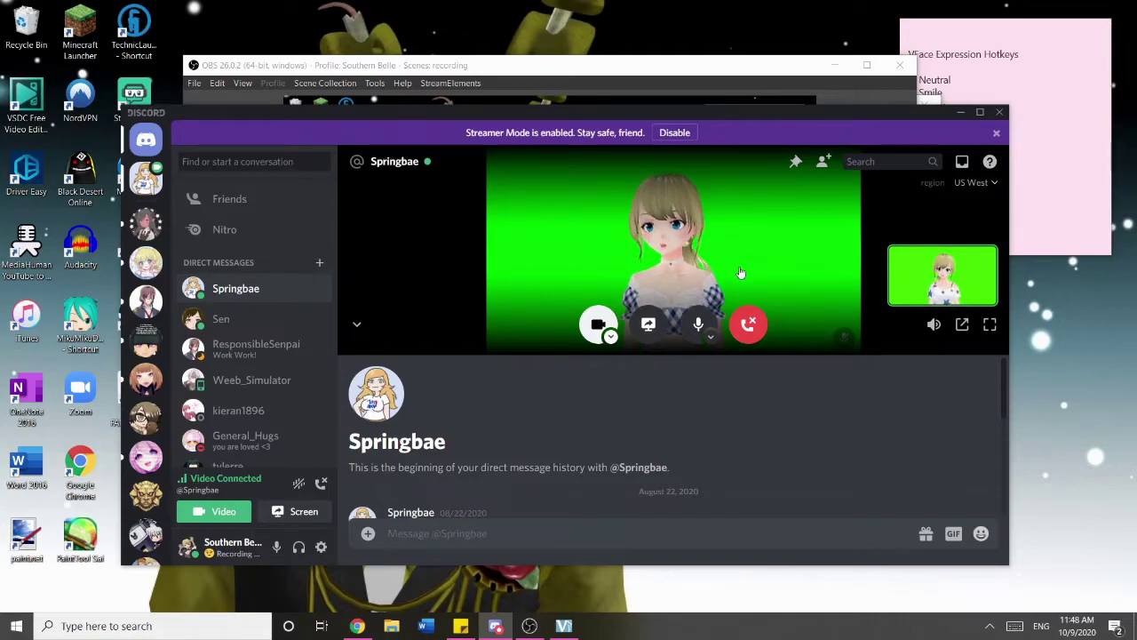
Step: Pop the call video out into its own window and minimize the main Discord window
{"action": "left_click", "coordinate": [962, 327]}
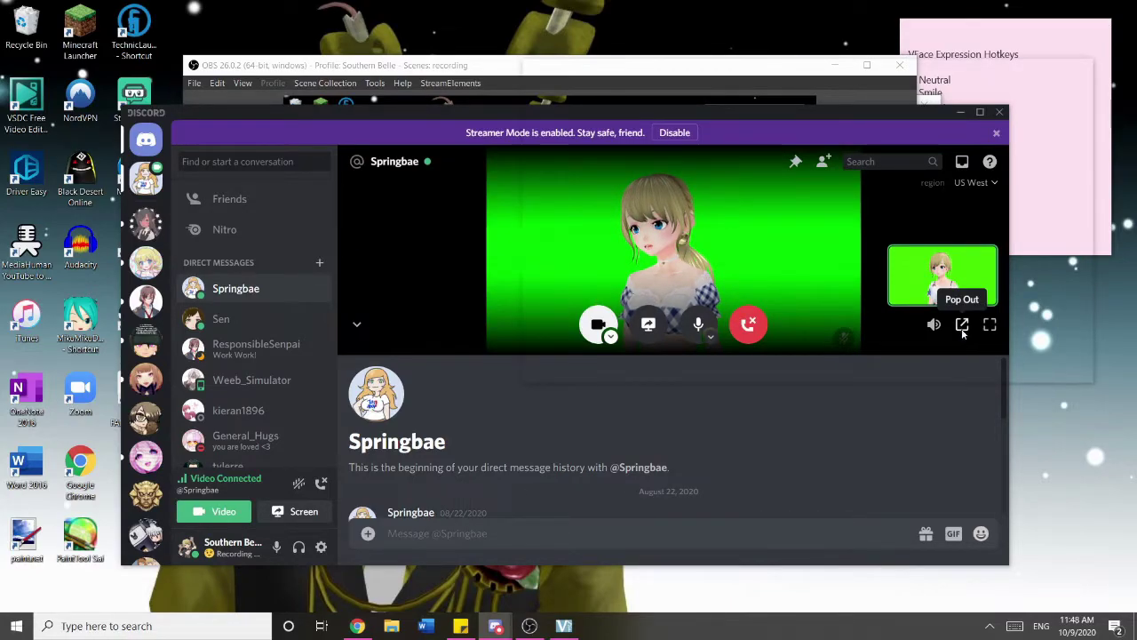
{"action": "left_click_drag", "start_coordinate": [447, 123], "coordinate": [417, 122]}
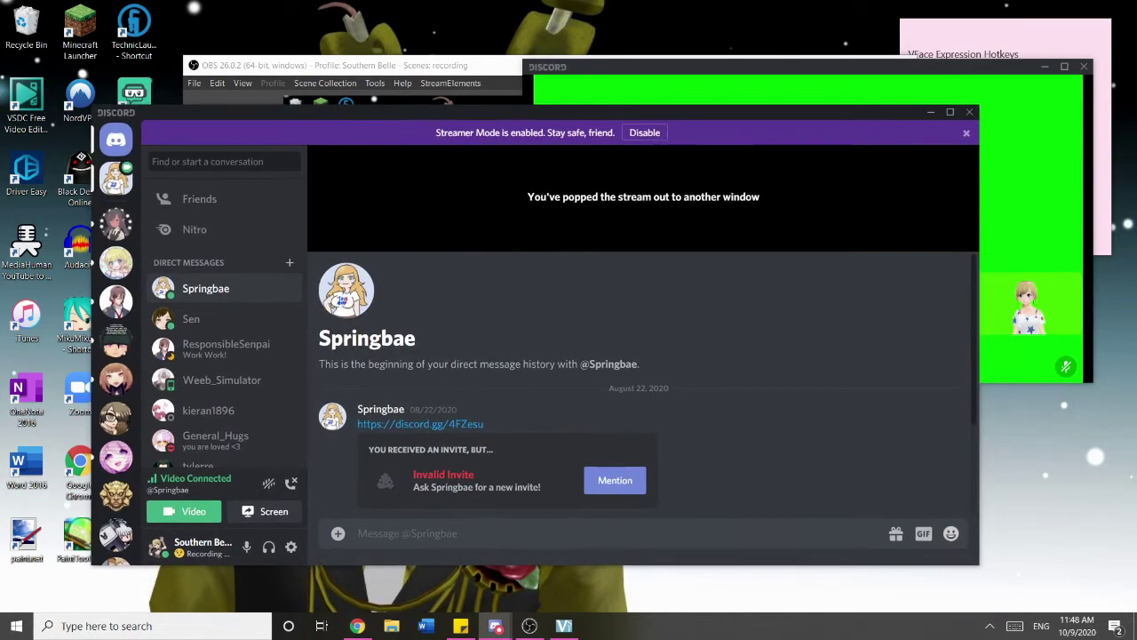
{"action": "left_click", "coordinate": [931, 113]}
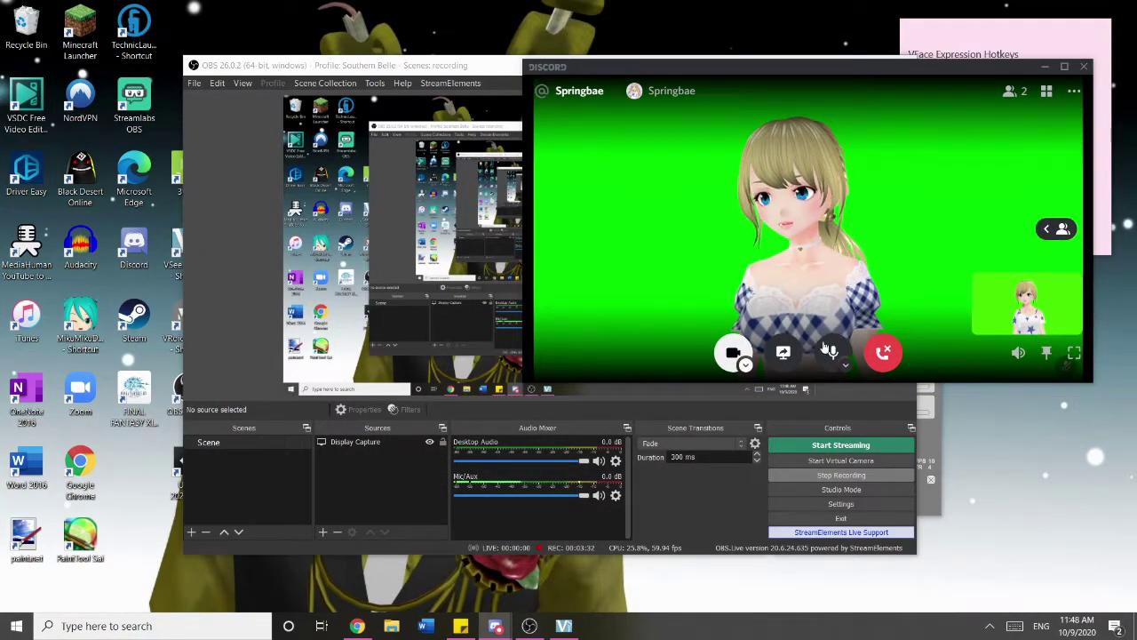
Step: Hide the self-view thumbnail and show both participants side by side in a grid
{"action": "left_click", "coordinate": [1064, 229]}
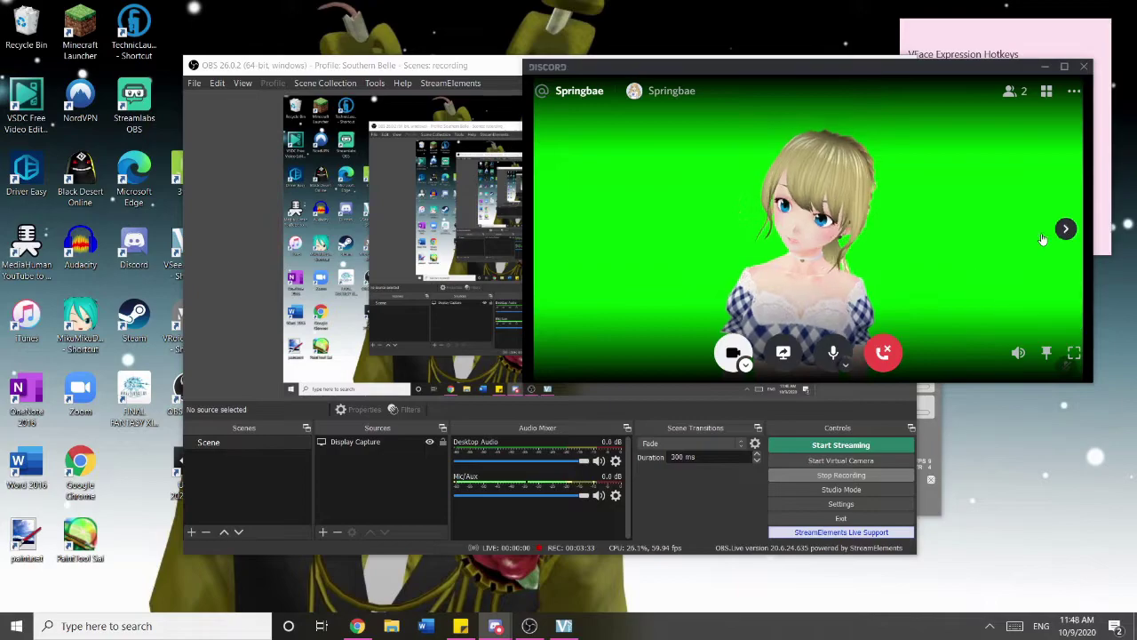
{"action": "left_click", "coordinate": [1066, 229]}
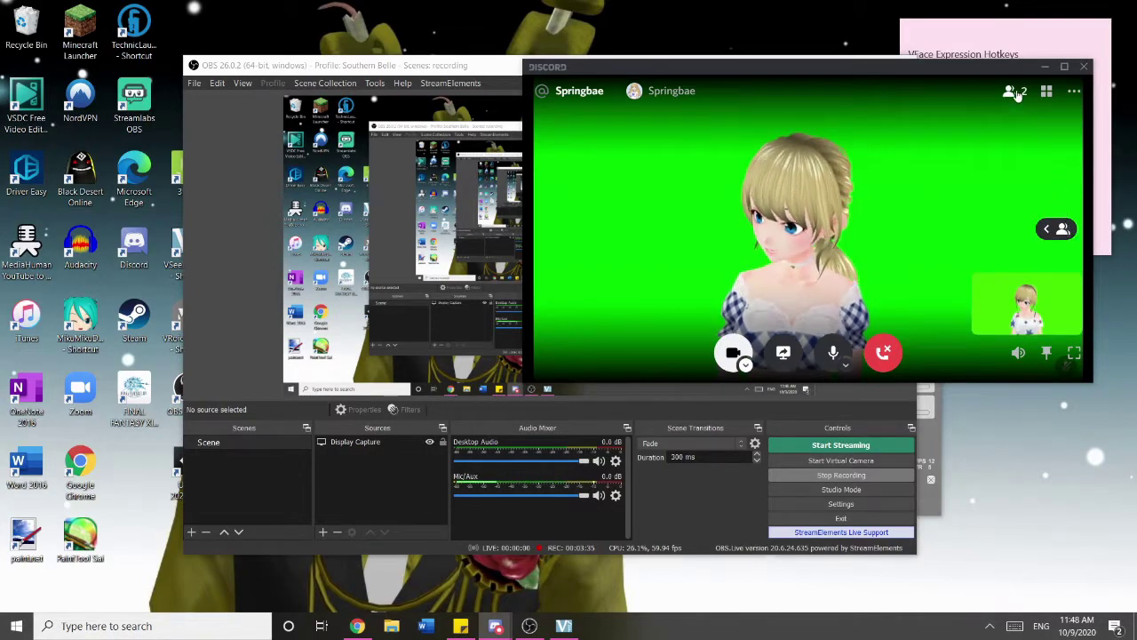
{"action": "left_click", "coordinate": [1014, 92]}
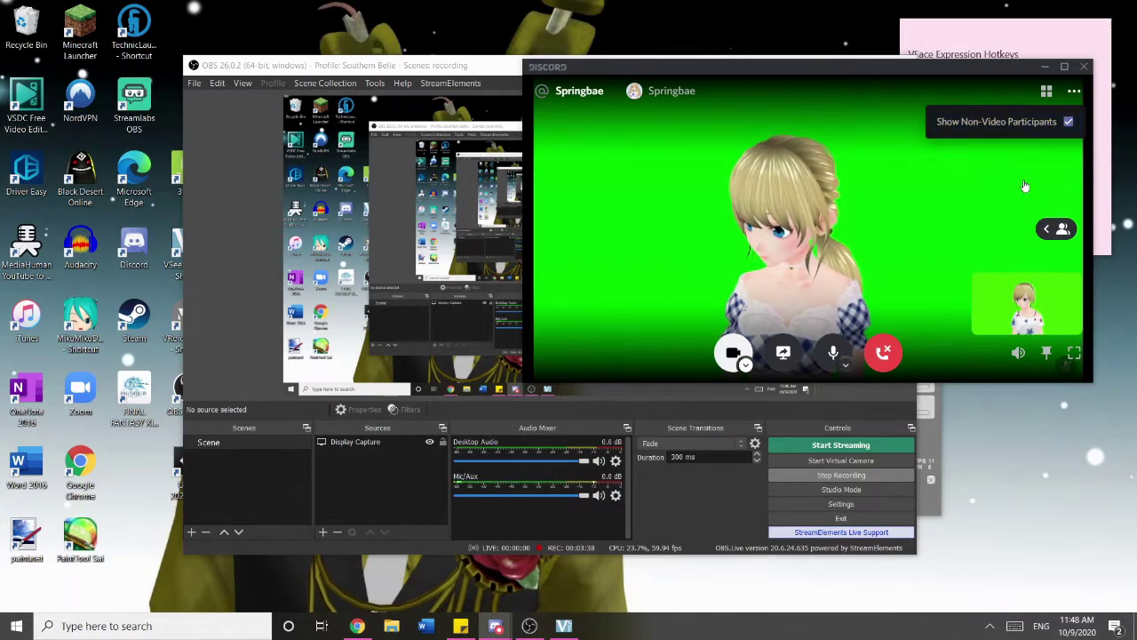
{"action": "left_click", "coordinate": [1051, 232]}
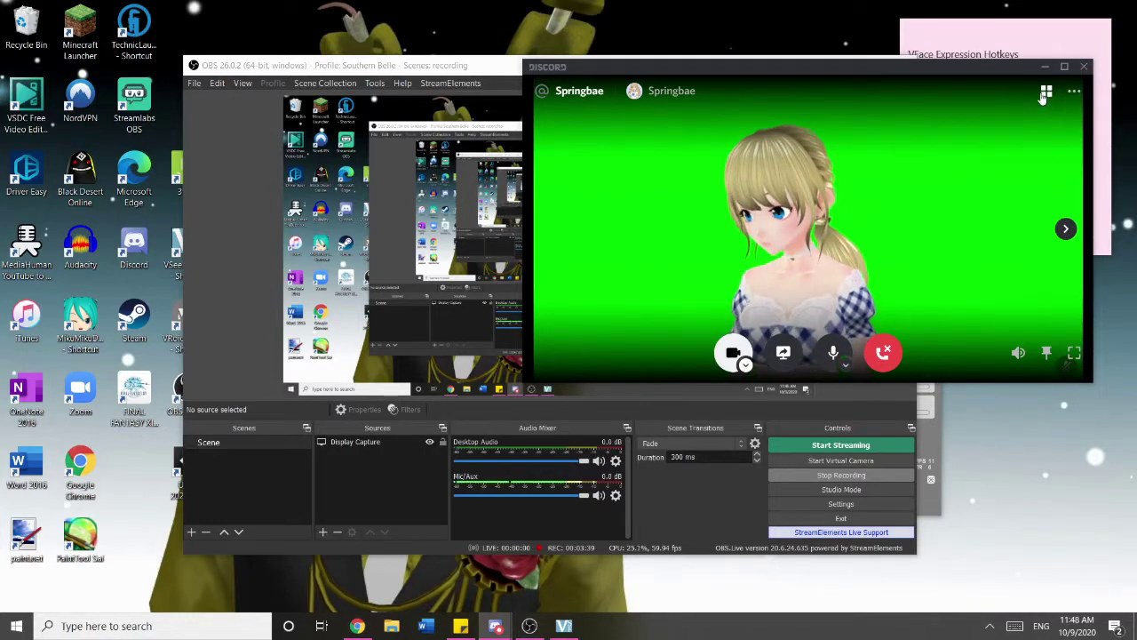
{"action": "left_click", "coordinate": [1051, 233]}
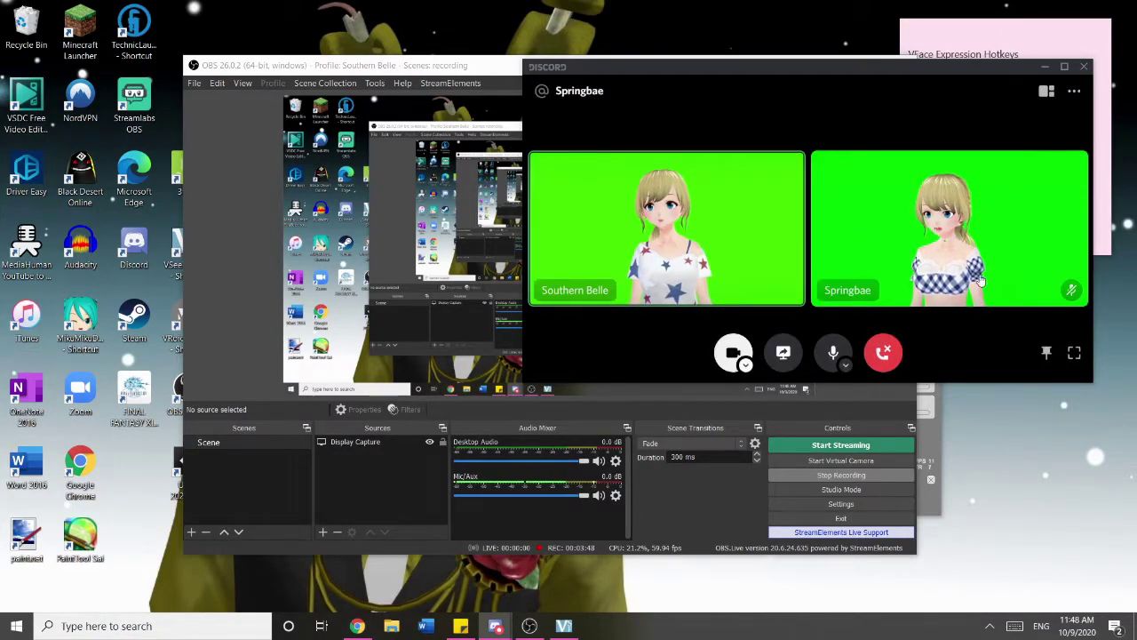
Step: Switch the call between grid and focused partner layouts, toggling the self-view thumbnail
{"action": "left_click", "coordinate": [1047, 93]}
{"action": "left_click", "coordinate": [1047, 94]}
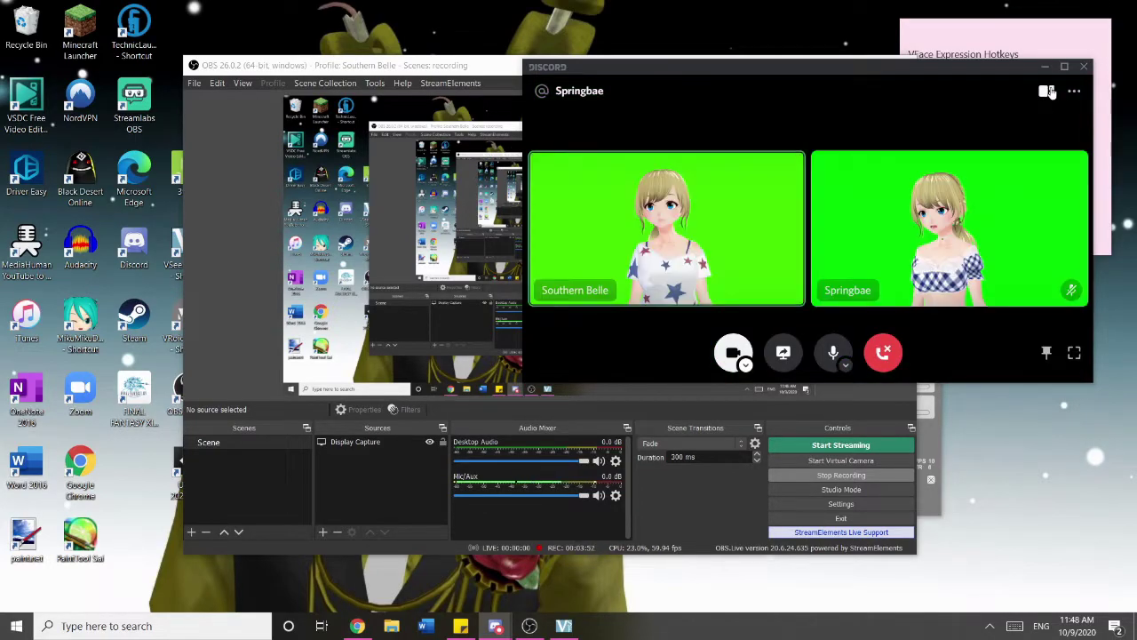
{"action": "left_click", "coordinate": [1047, 94]}
{"action": "left_click", "coordinate": [1047, 96]}
{"action": "left_click", "coordinate": [1046, 96]}
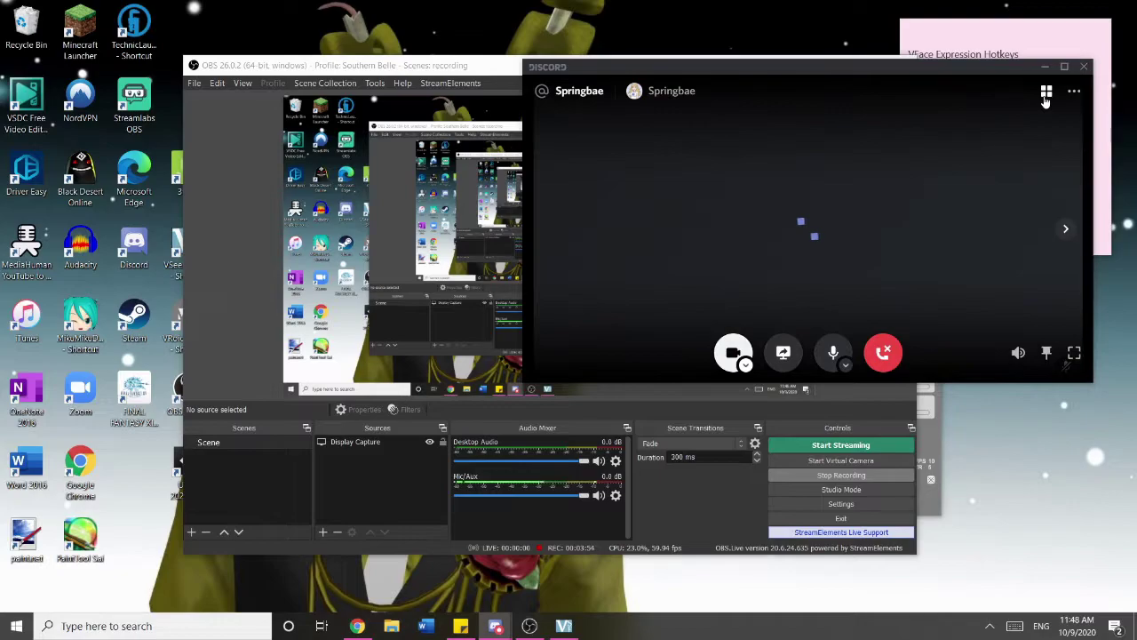
{"action": "left_click", "coordinate": [1063, 229]}
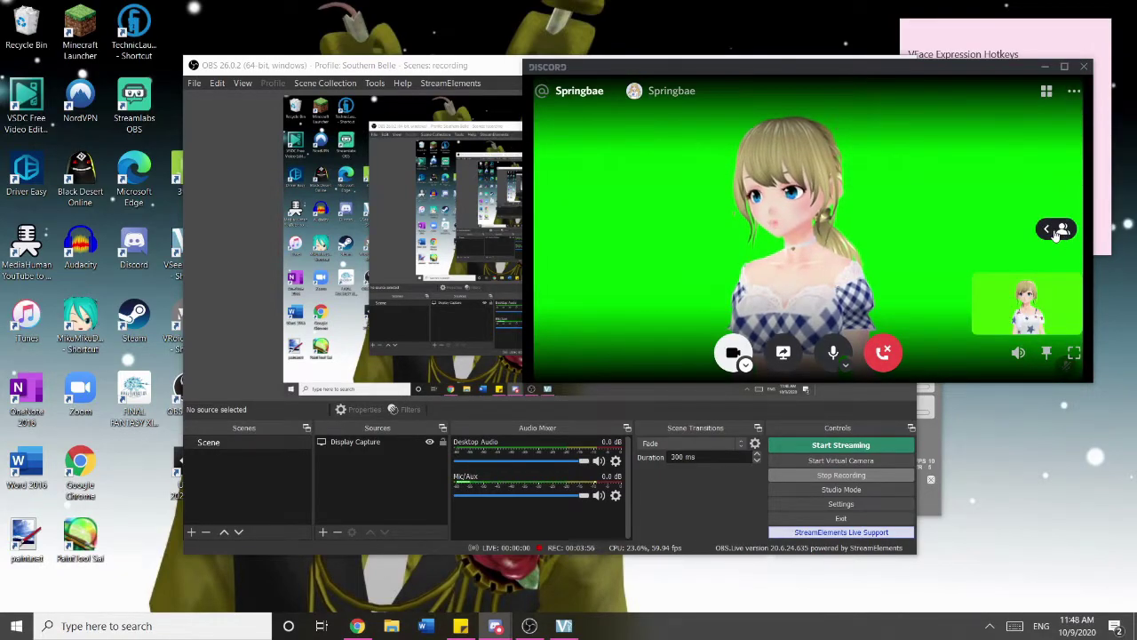
{"action": "left_click", "coordinate": [1056, 230]}
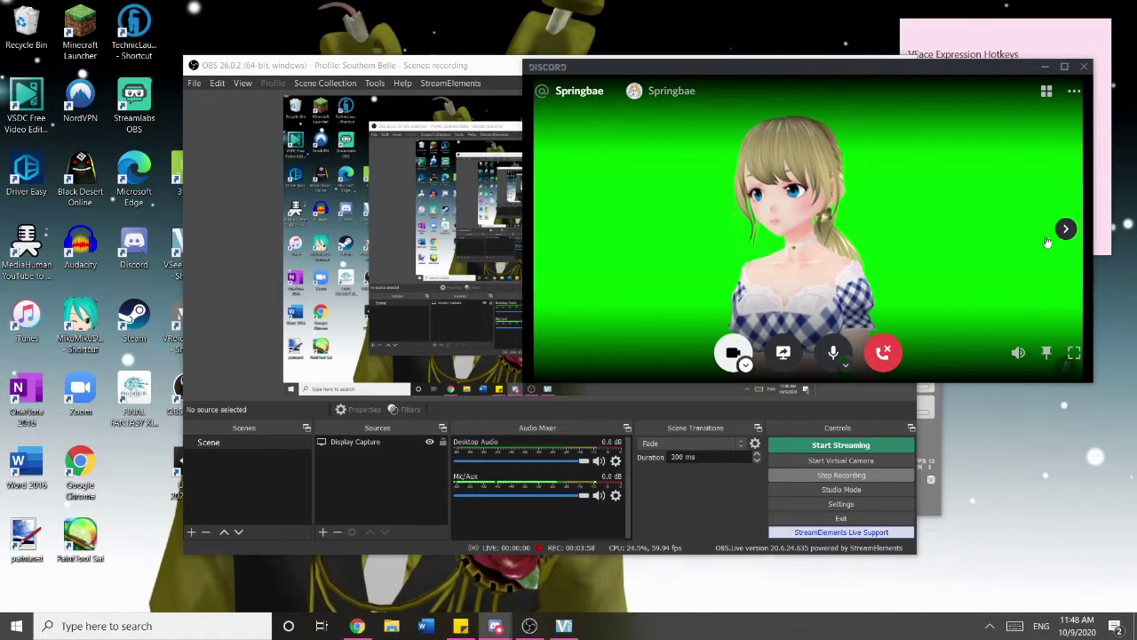
{"action": "left_click", "coordinate": [1066, 230]}
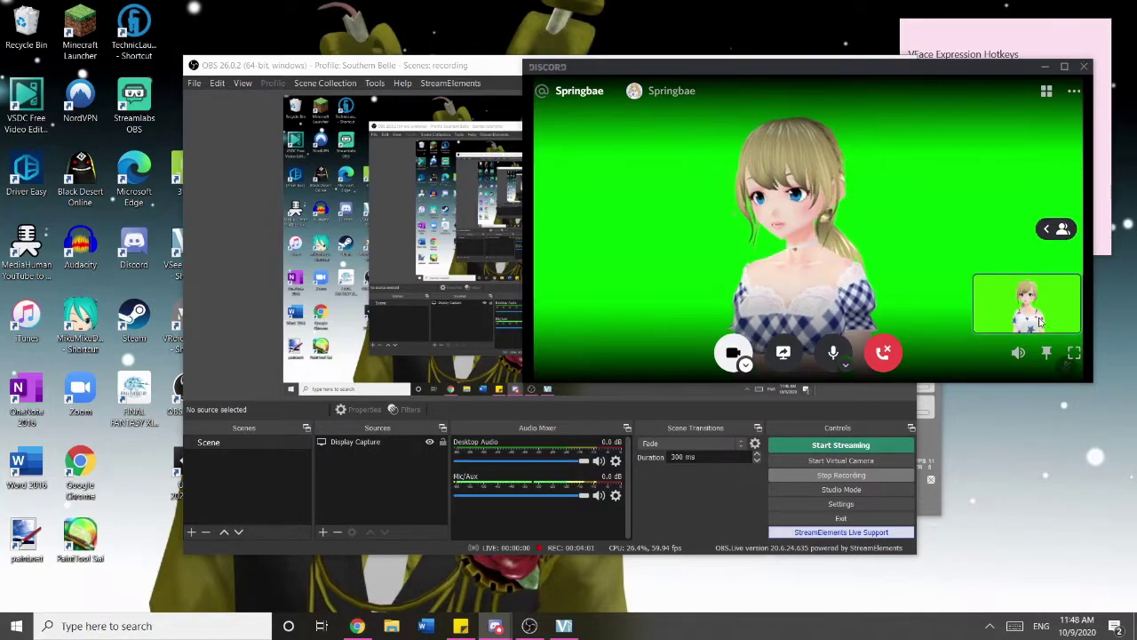
Step: Uncheck Show Non-Video Participants and collapse the self-view thumbnail
{"action": "left_click", "coordinate": [1073, 95]}
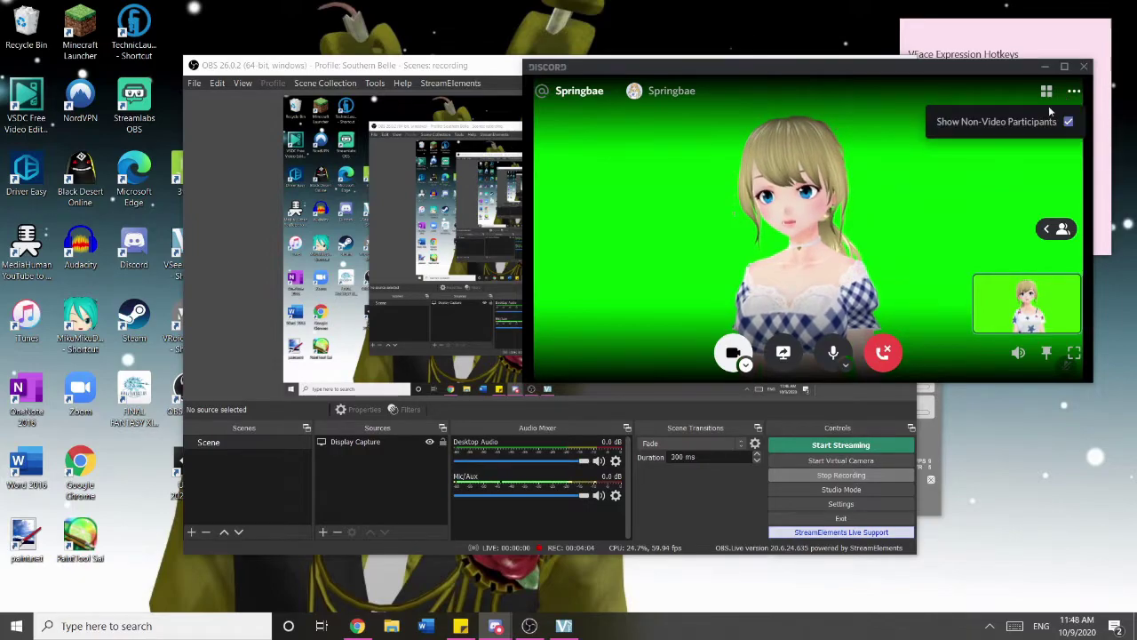
{"action": "left_click", "coordinate": [975, 130]}
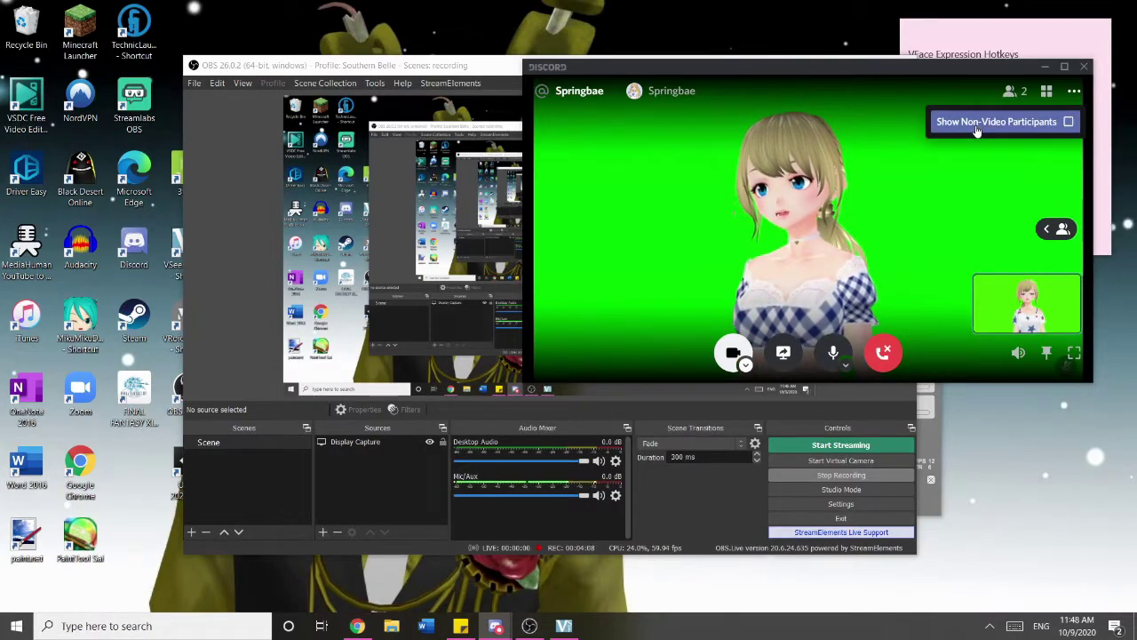
{"action": "left_click", "coordinate": [1074, 94]}
{"action": "left_click", "coordinate": [1050, 230]}
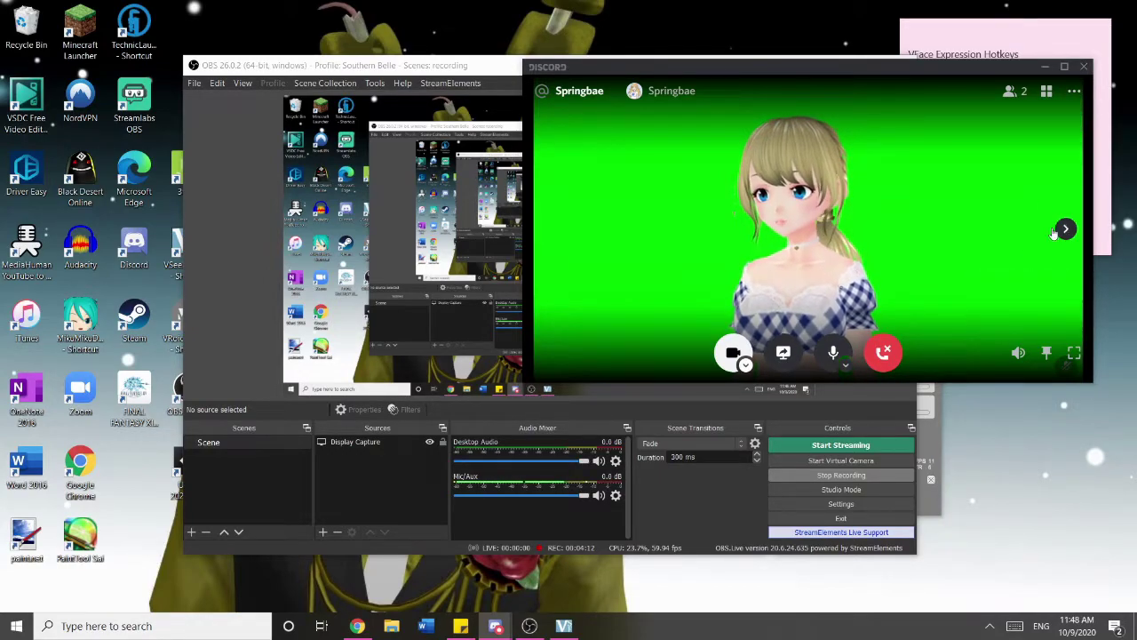
{"action": "left_click", "coordinate": [1066, 231]}
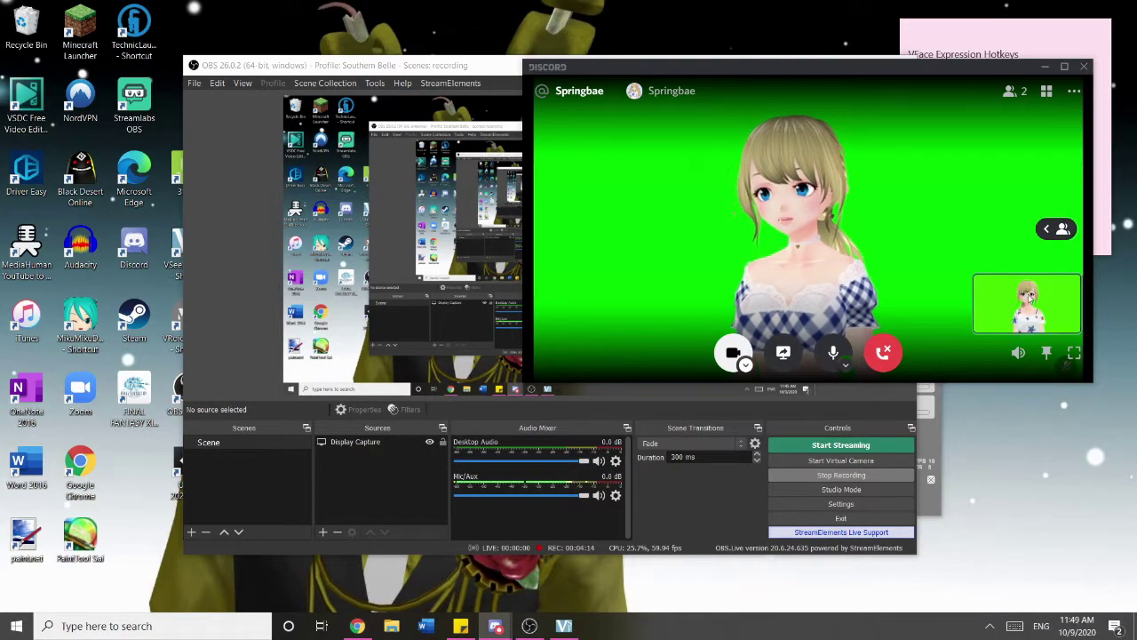
{"action": "left_click", "coordinate": [1063, 231]}
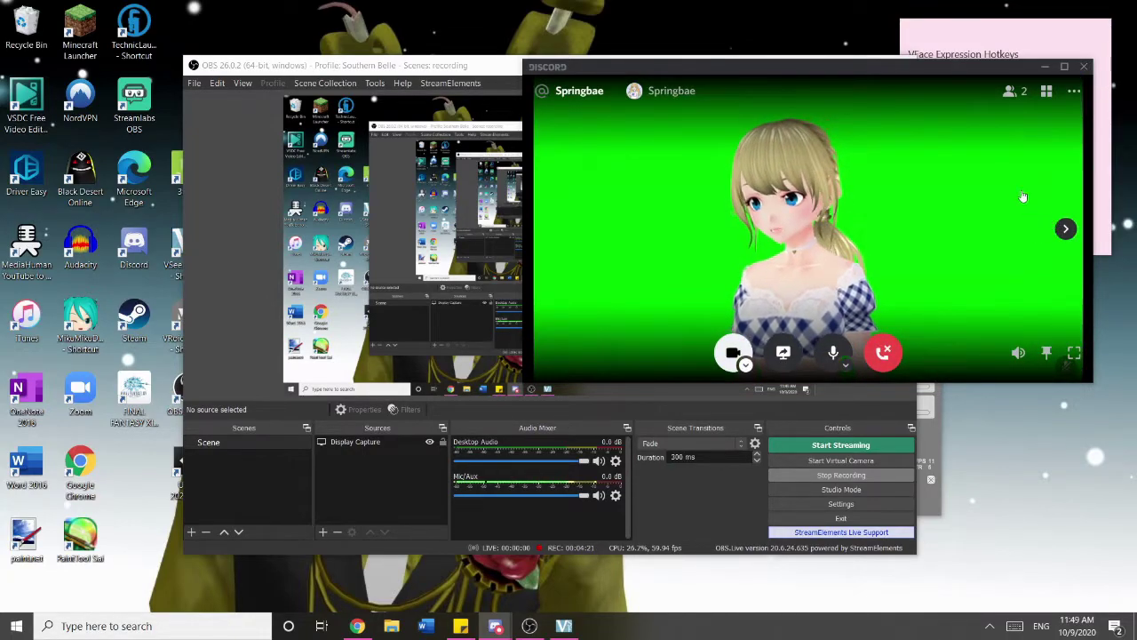
{"action": "left_click", "coordinate": [1066, 231]}
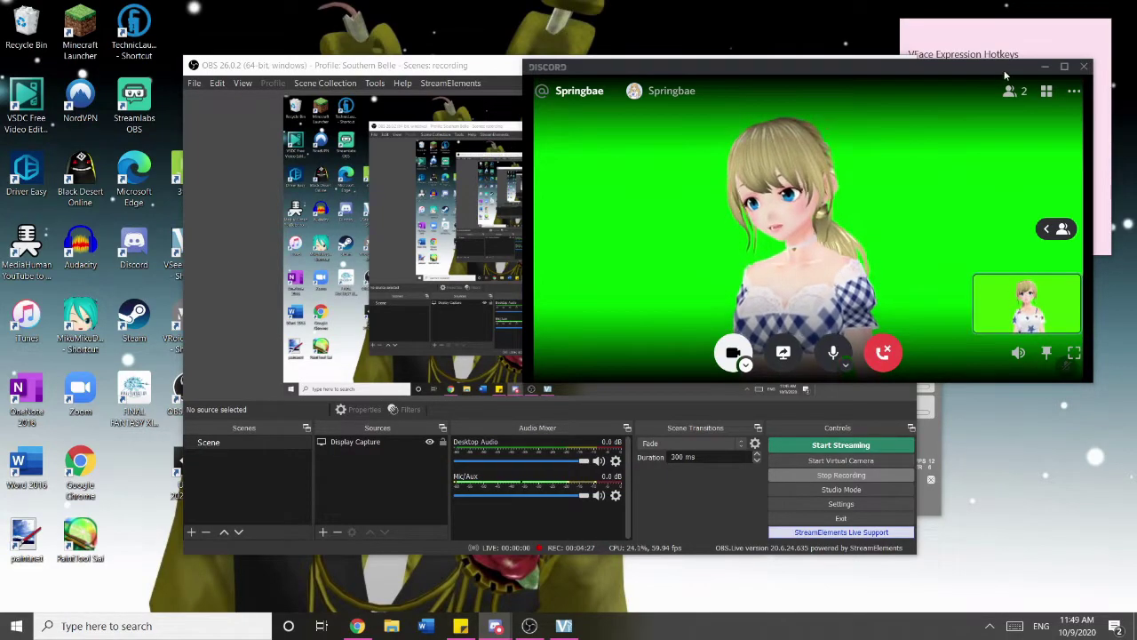
{"action": "left_click", "coordinate": [1063, 231]}
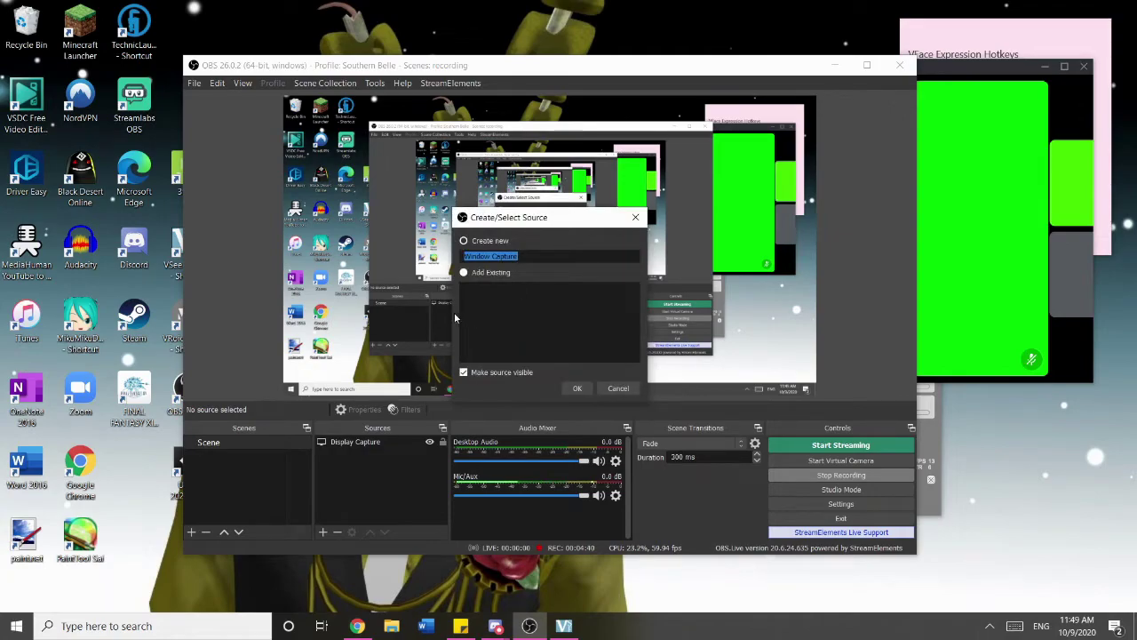
Step: Confirm the Window Capture source and drag the Discord call window to the right
{"action": "left_click", "coordinate": [579, 388]}
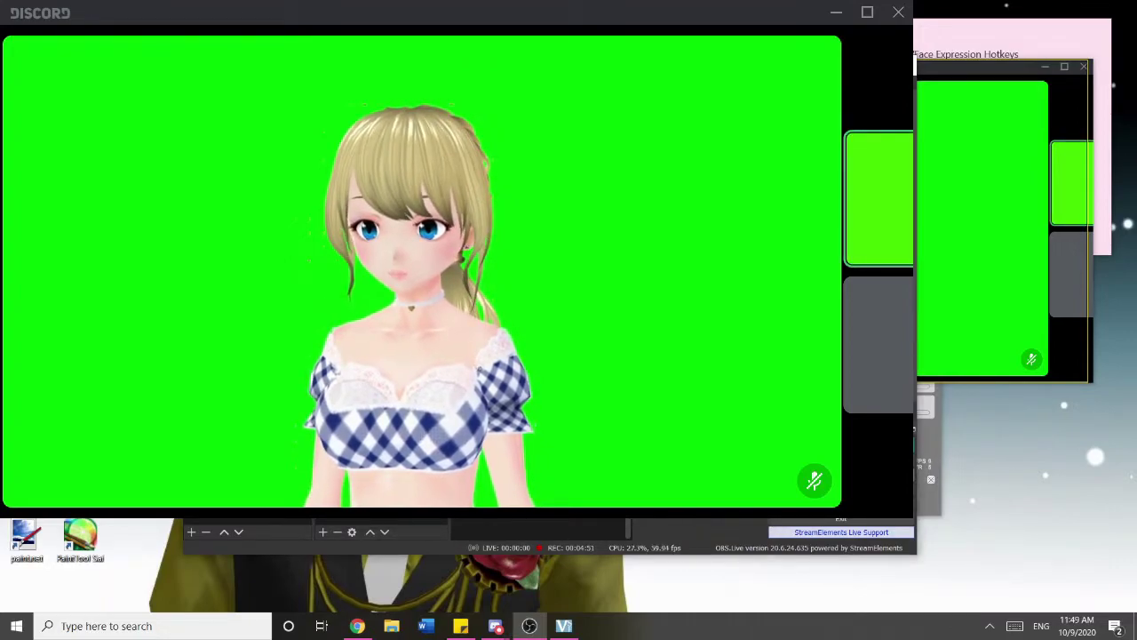
{"action": "left_click_drag", "start_coordinate": [444, 13], "coordinate": [596, 46]}
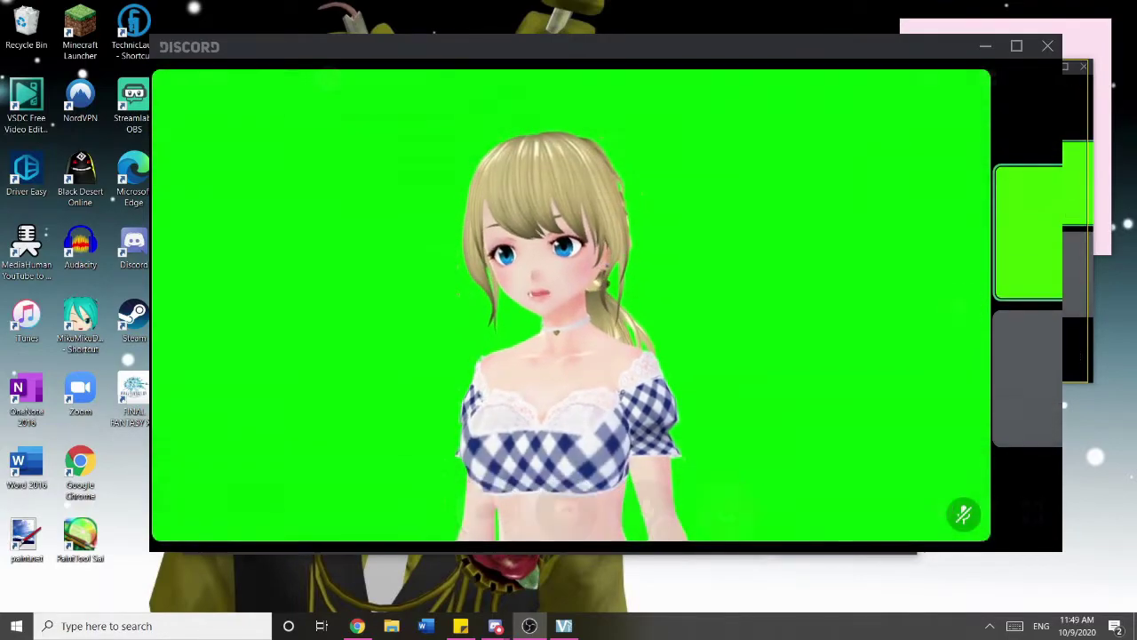
Step: Hide the member tiles so the partner's avatar fills the focused call window
{"action": "left_click", "coordinate": [988, 84]}
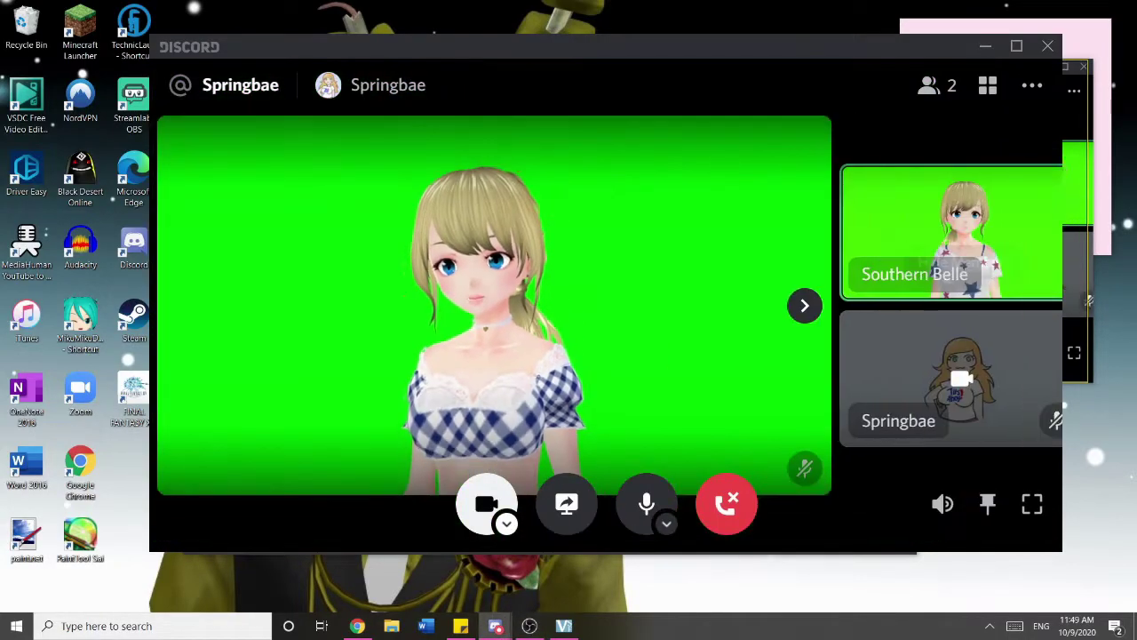
{"action": "left_click", "coordinate": [775, 306]}
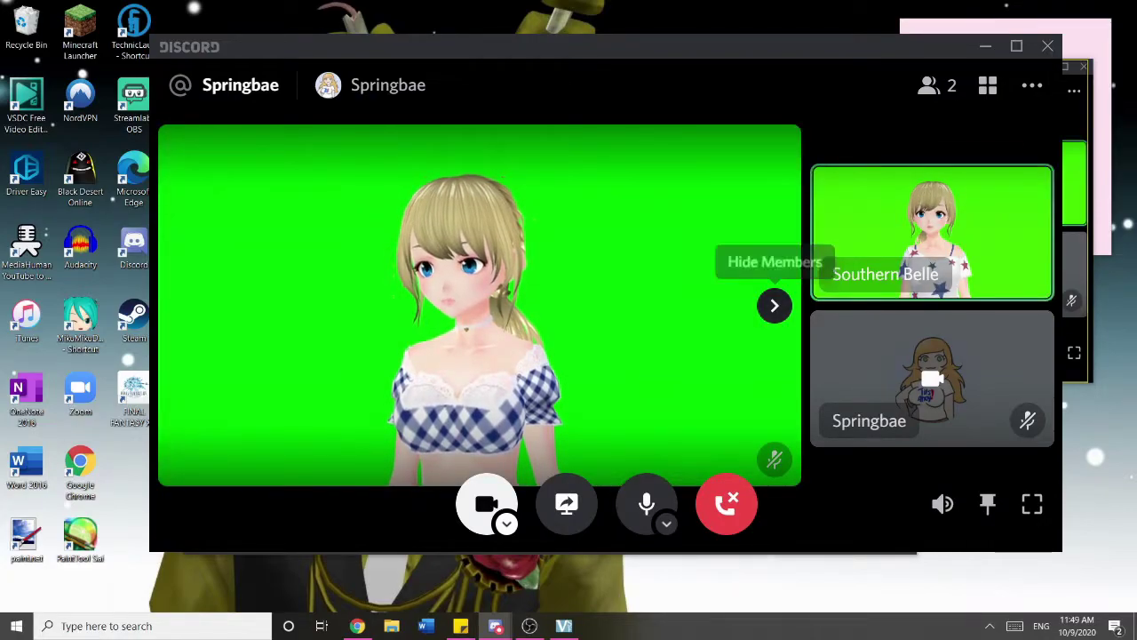
{"action": "left_click", "coordinate": [775, 306]}
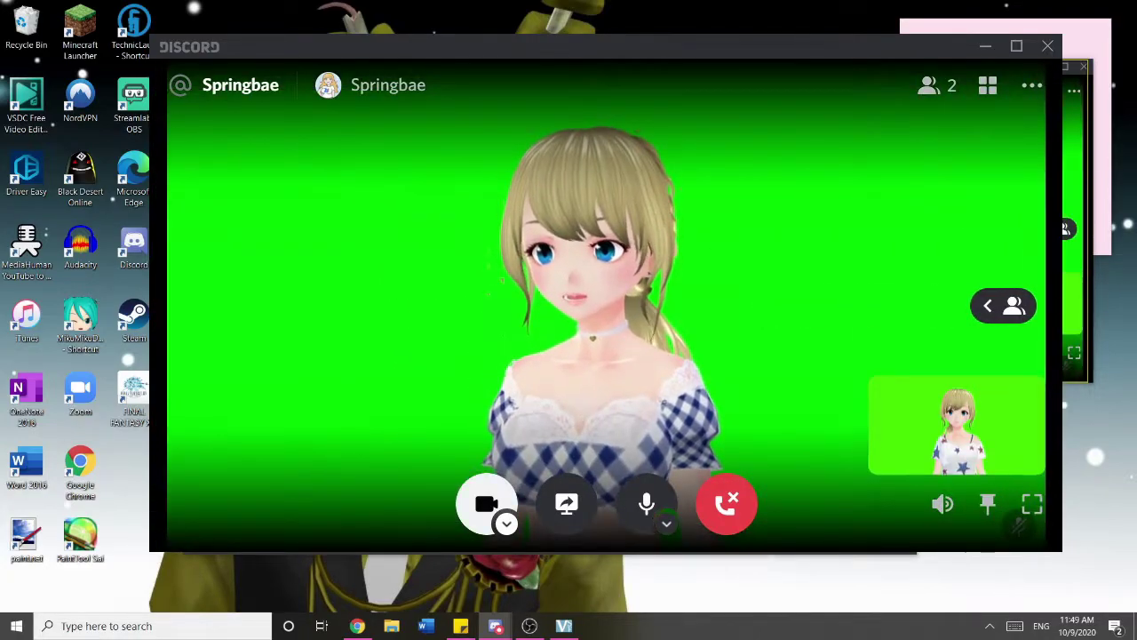
{"action": "left_click", "coordinate": [1003, 305]}
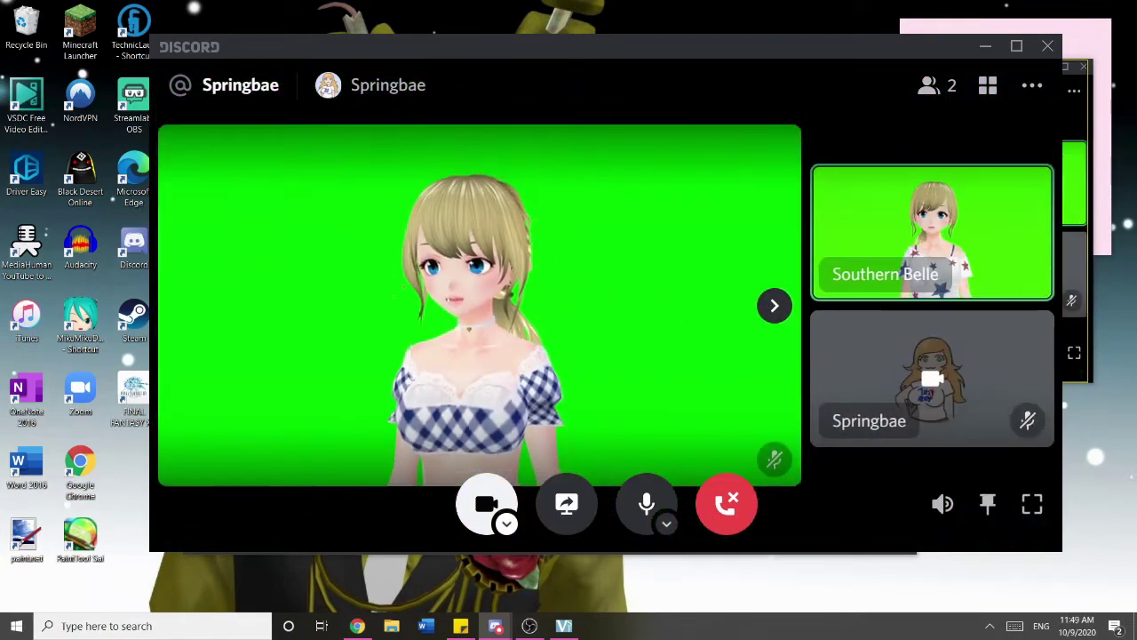
{"action": "left_click", "coordinate": [775, 306]}
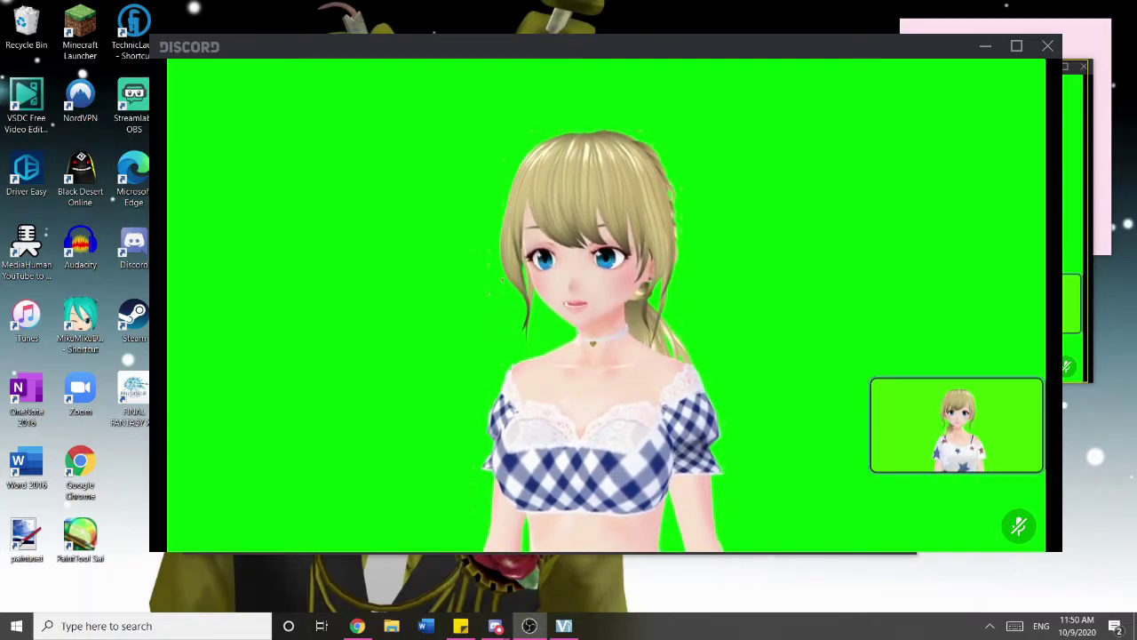
Step: In OBS Edit Transform, crop the Discord capture 300 on the left and 300 on the right
{"action": "key", "text": "alt+Tab"}
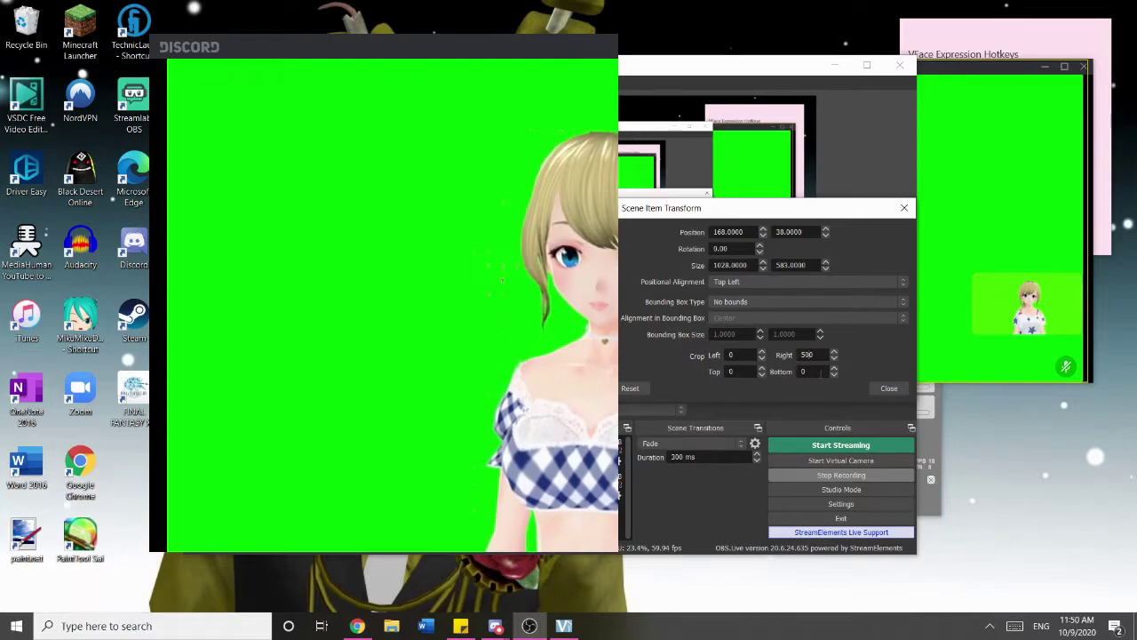
{"action": "scroll", "coordinate": [805, 354], "scroll_direction": "up", "scroll_amount": 20}
{"action": "scroll", "coordinate": [806, 355], "scroll_direction": "down", "scroll_amount": 20}
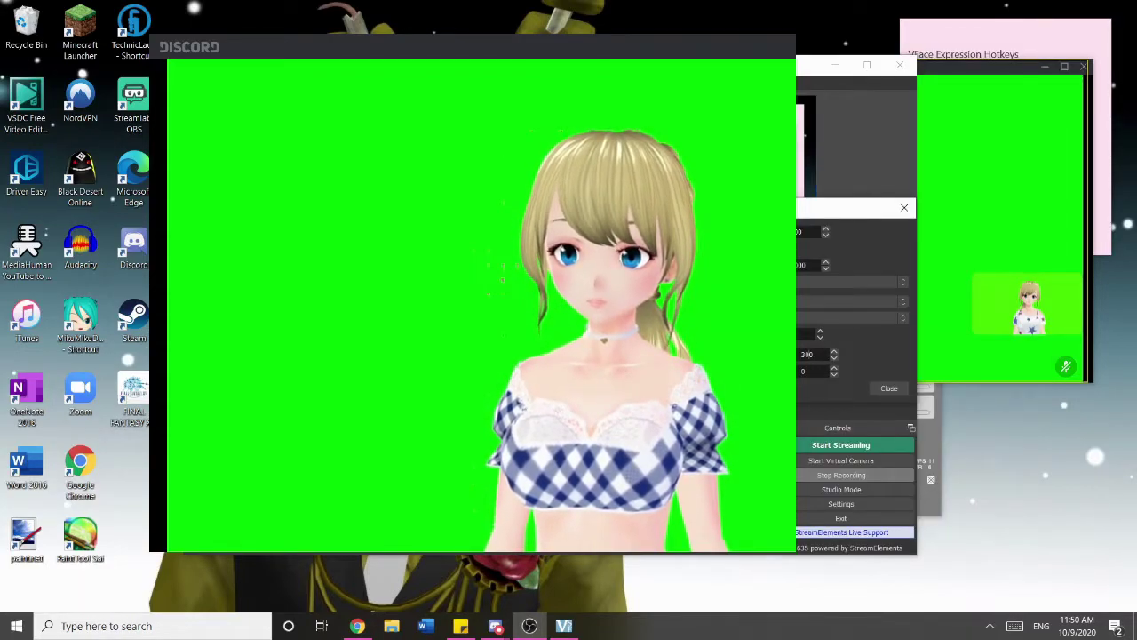
{"action": "left_click_drag", "start_coordinate": [736, 221], "coordinate": [842, 216]}
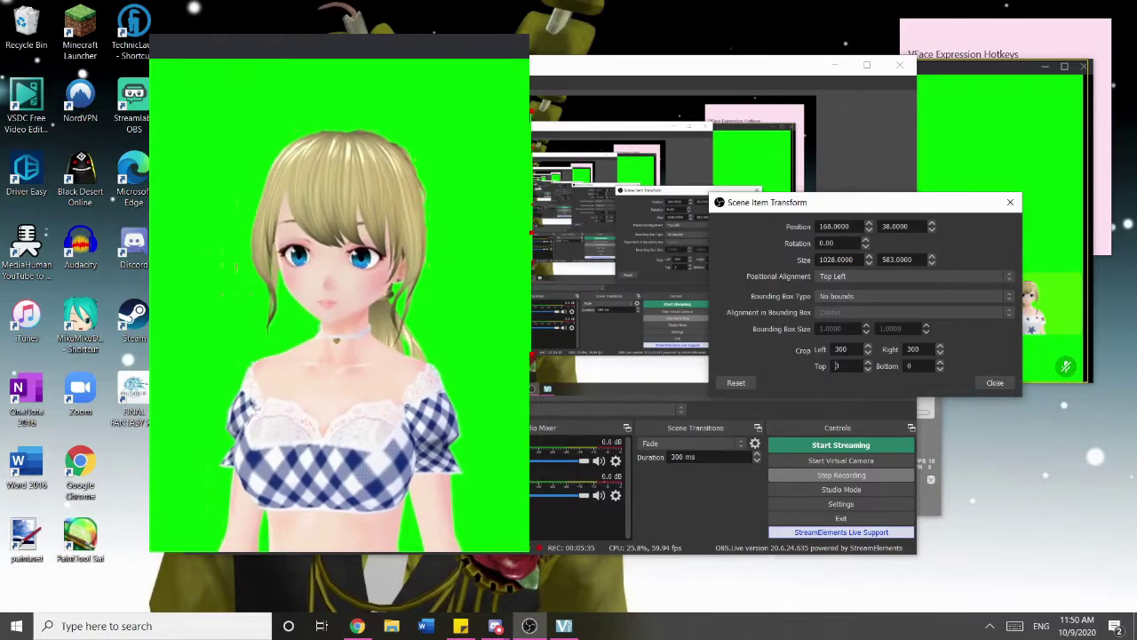
{"action": "left_click", "coordinate": [835, 366]}
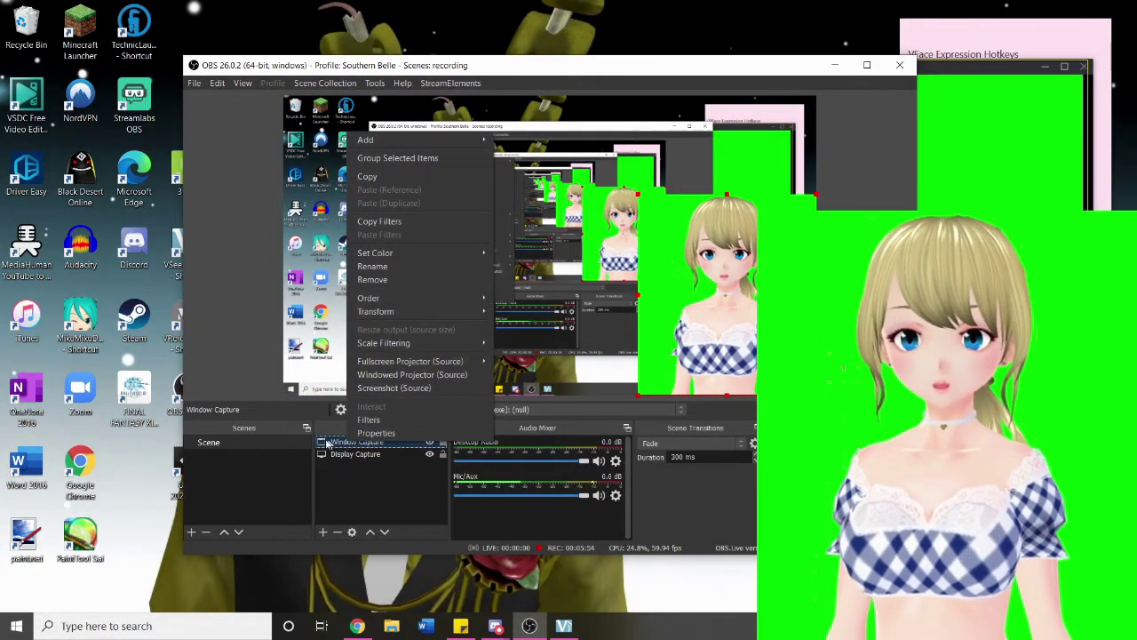
Step: Add a Chroma Key effect filter to the Discord Window Capture to strip its green background
{"action": "left_click", "coordinate": [389, 419]}
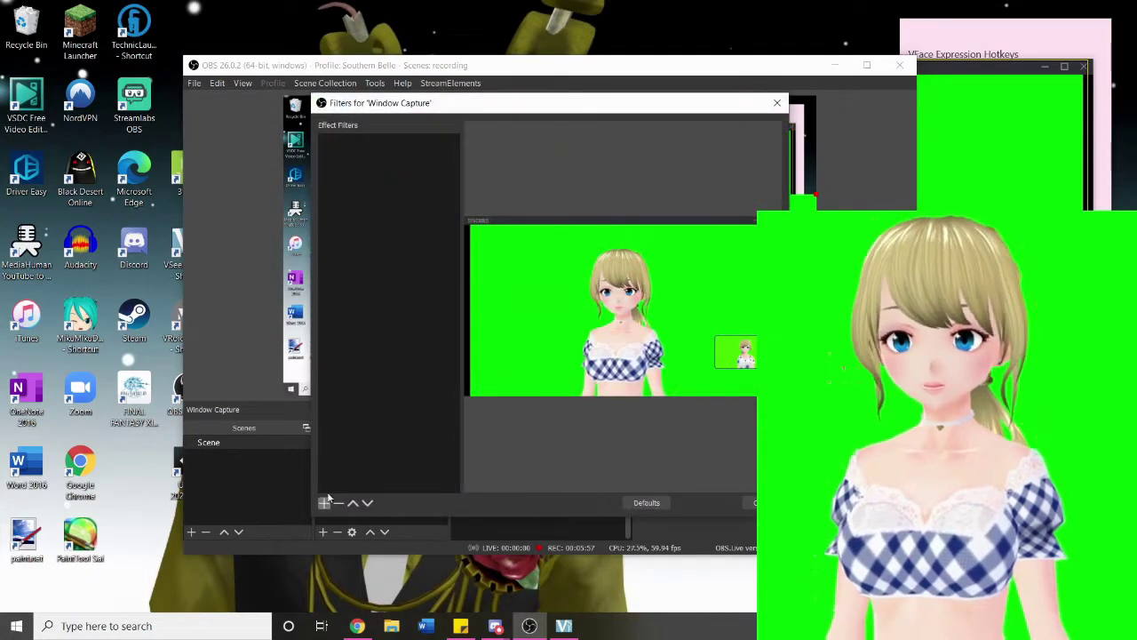
{"action": "left_click_drag", "start_coordinate": [499, 104], "coordinate": [414, 128]}
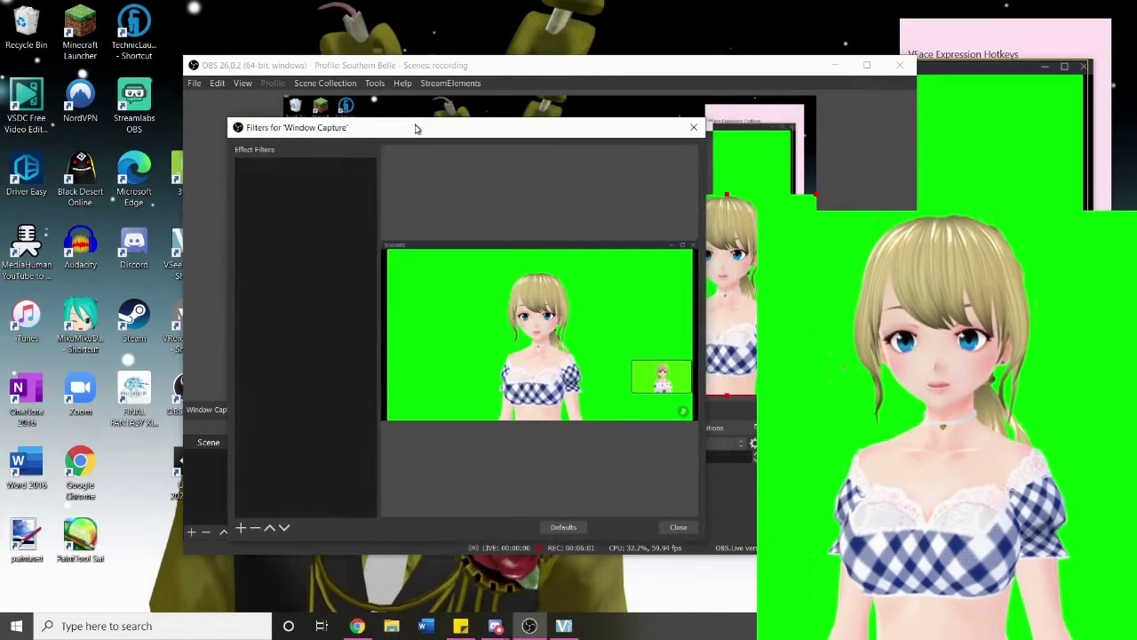
{"action": "left_click", "coordinate": [245, 528]}
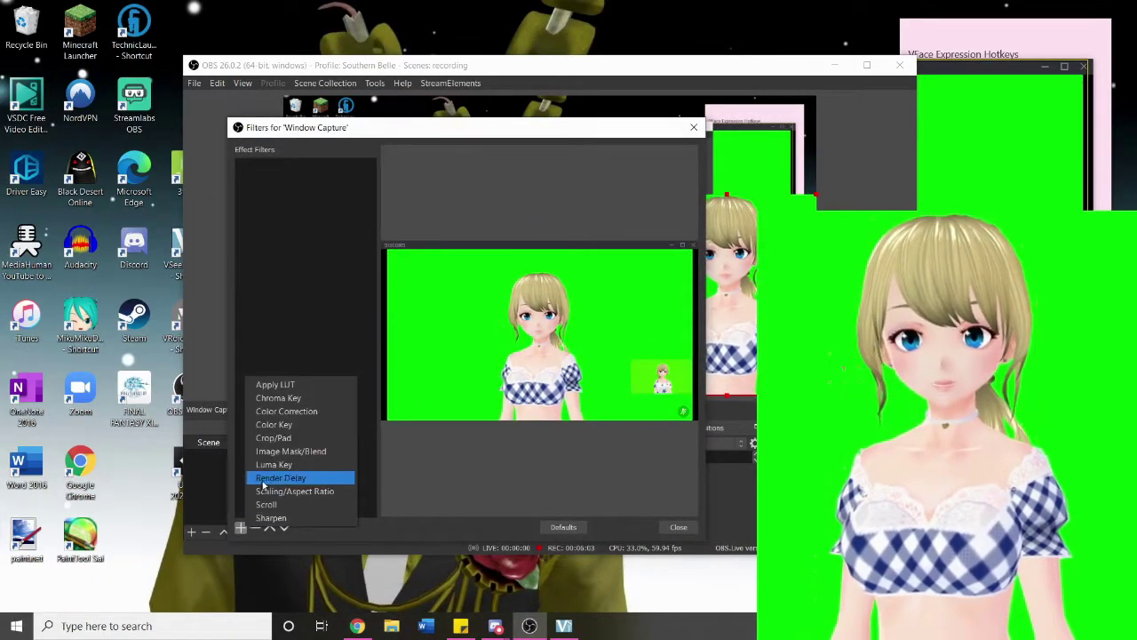
{"action": "left_click", "coordinate": [273, 398]}
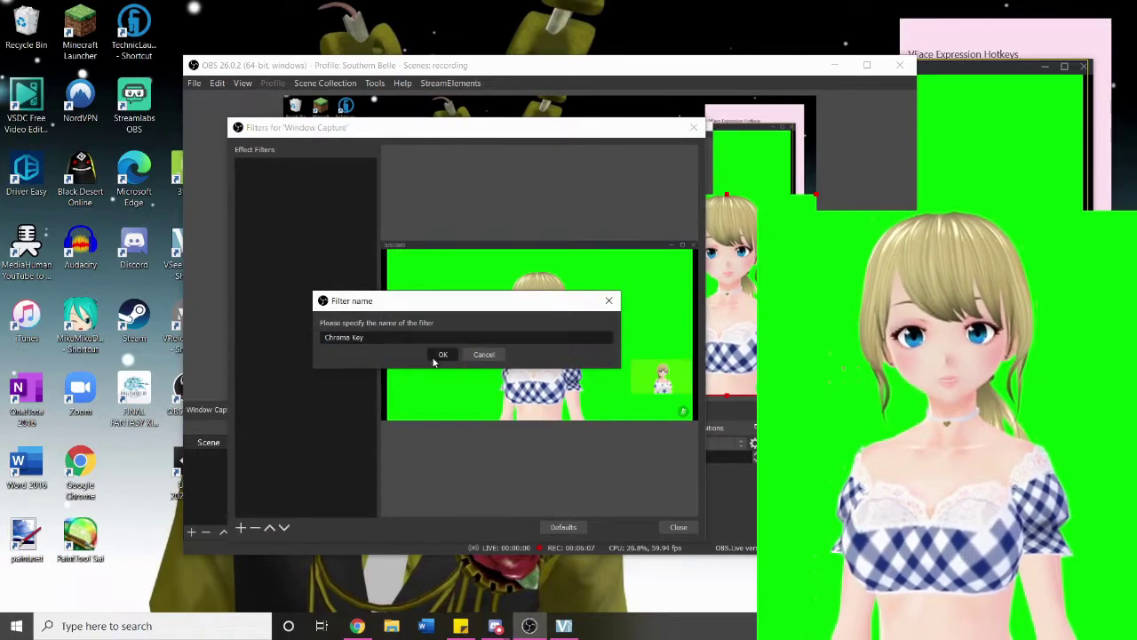
{"action": "left_click", "coordinate": [441, 354]}
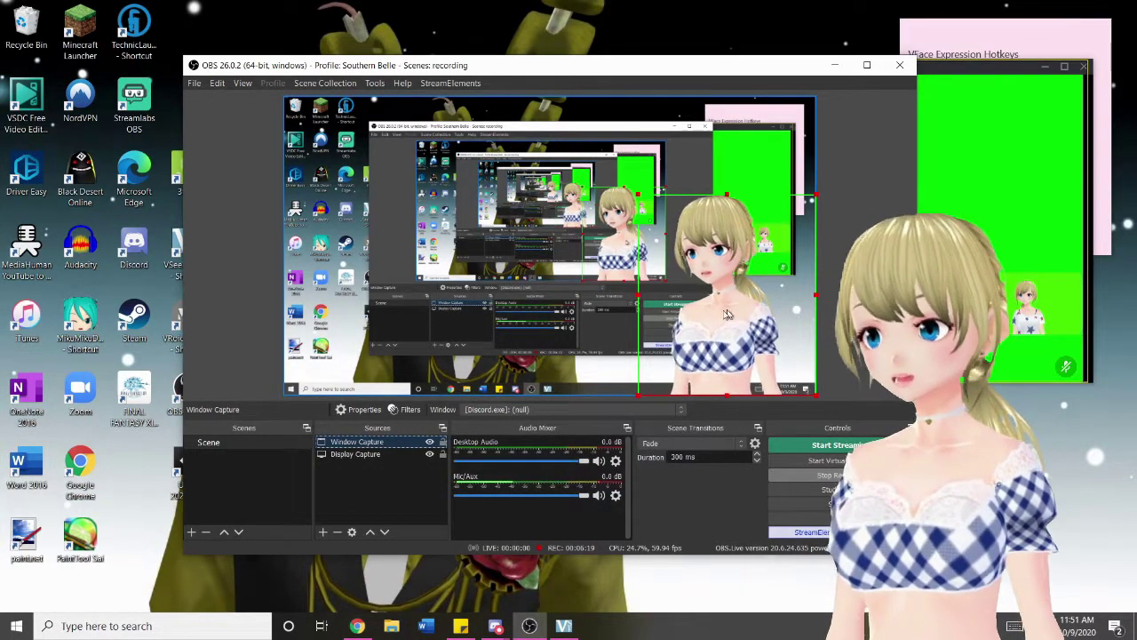
Step: Add a VSeeFace Game Capture, enlarge it, and place the star-shirt avatar on the left
{"action": "left_click", "coordinate": [323, 532]}
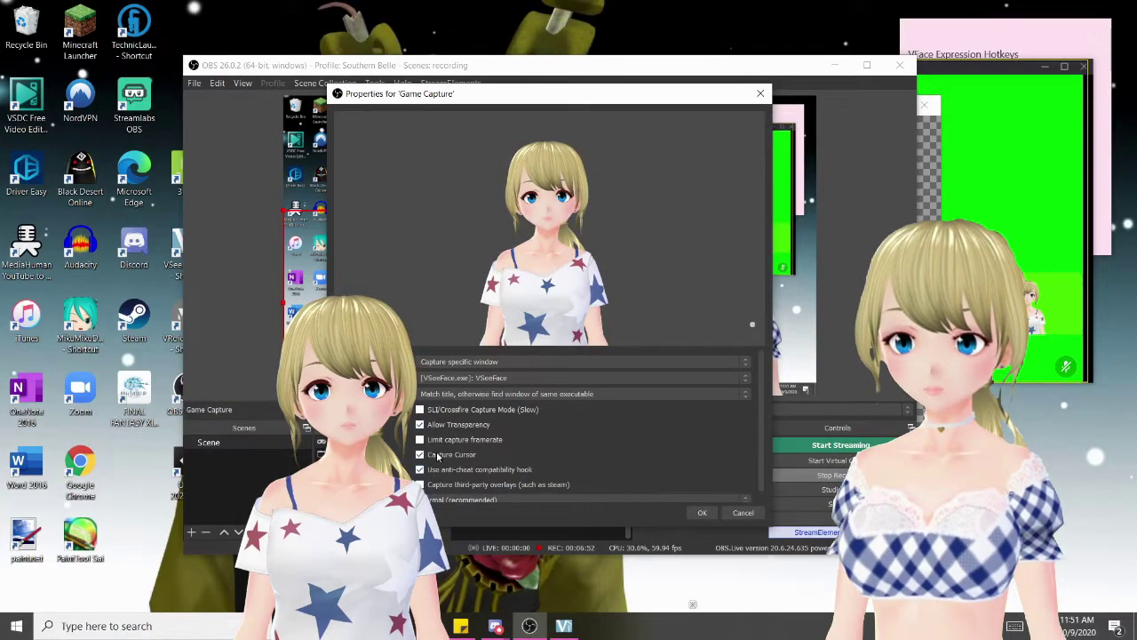
{"action": "left_click", "coordinate": [700, 512]}
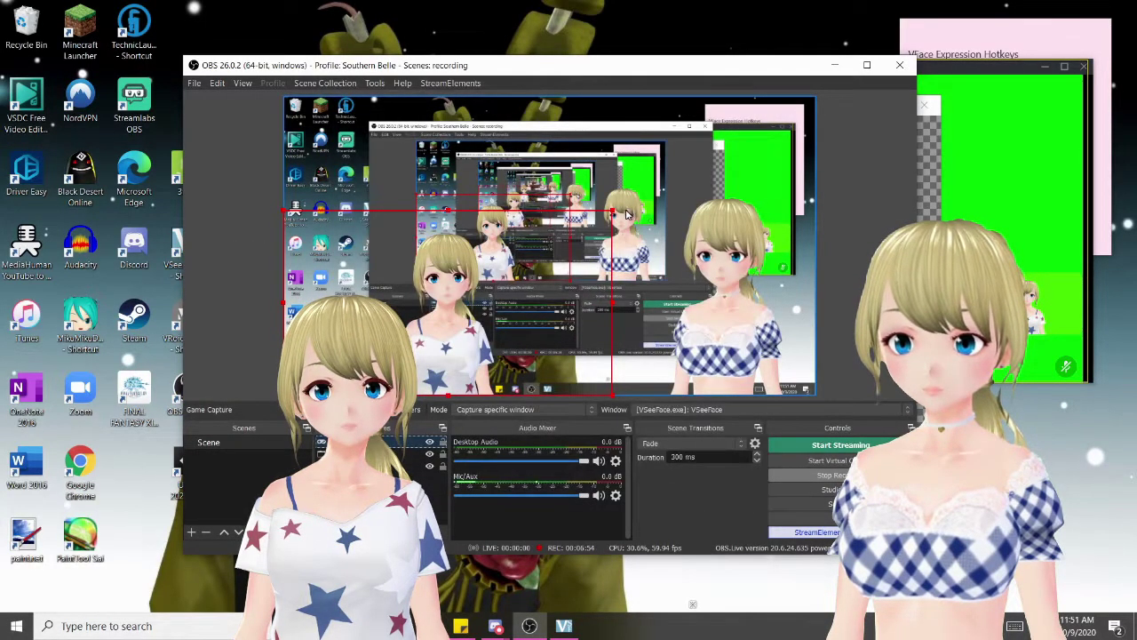
{"action": "left_click_drag", "start_coordinate": [613, 211], "coordinate": [674, 175]}
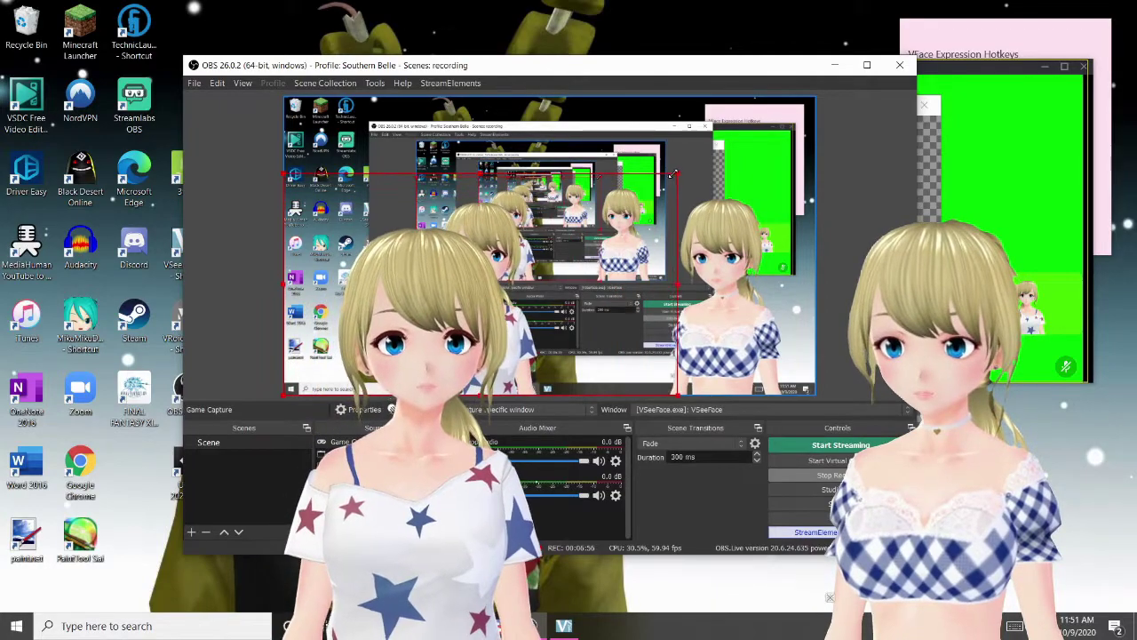
{"action": "left_click_drag", "start_coordinate": [555, 331], "coordinate": [452, 335]}
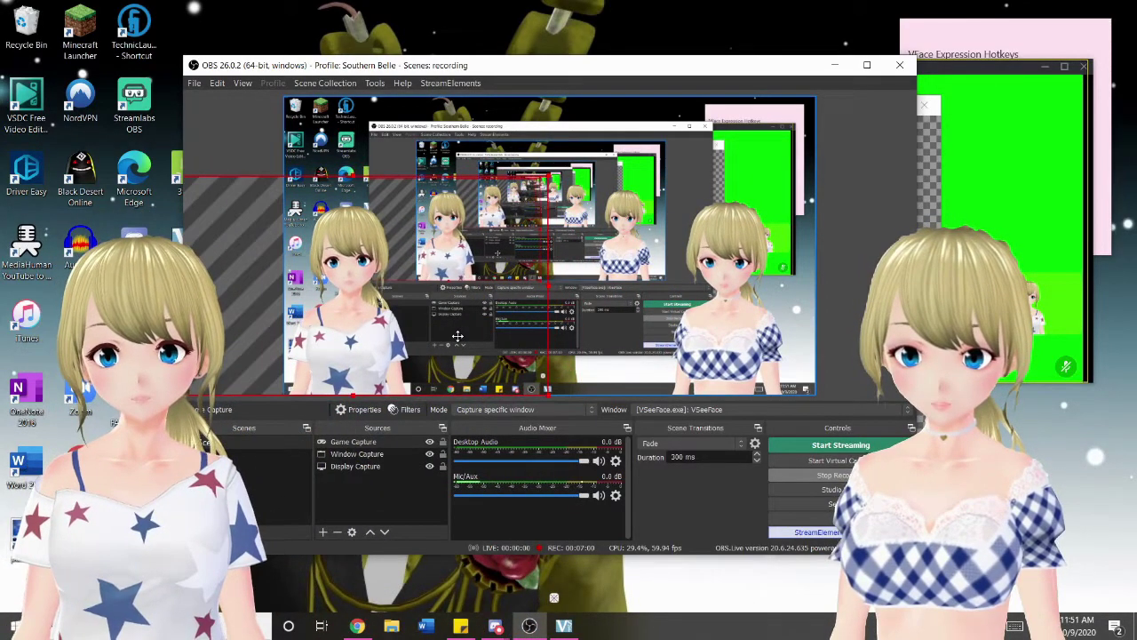